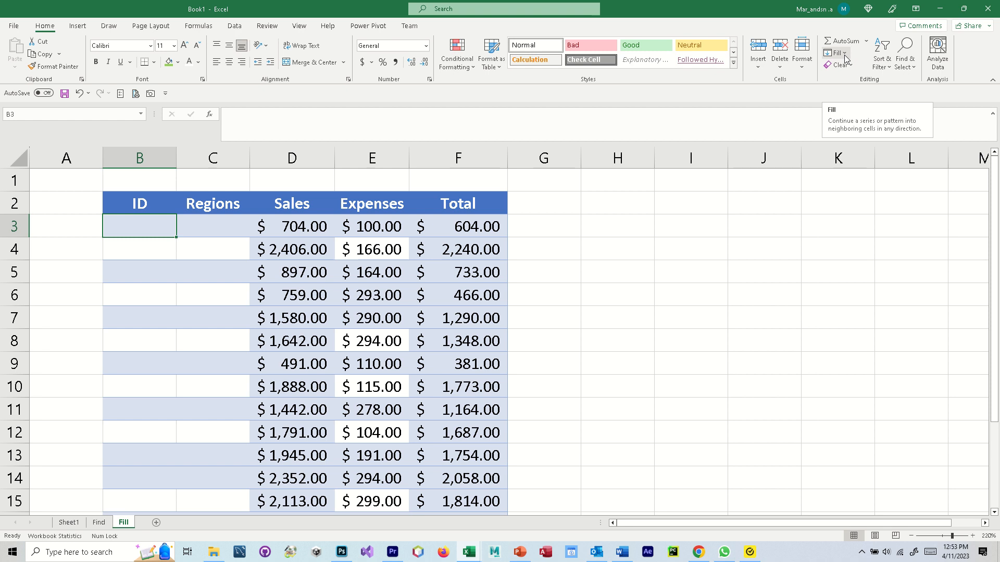
- Open the Fill dropdown to view Down, Right, Up, Left, Series, Justify and Flash Fill, then dismiss it
left_click(845, 54)
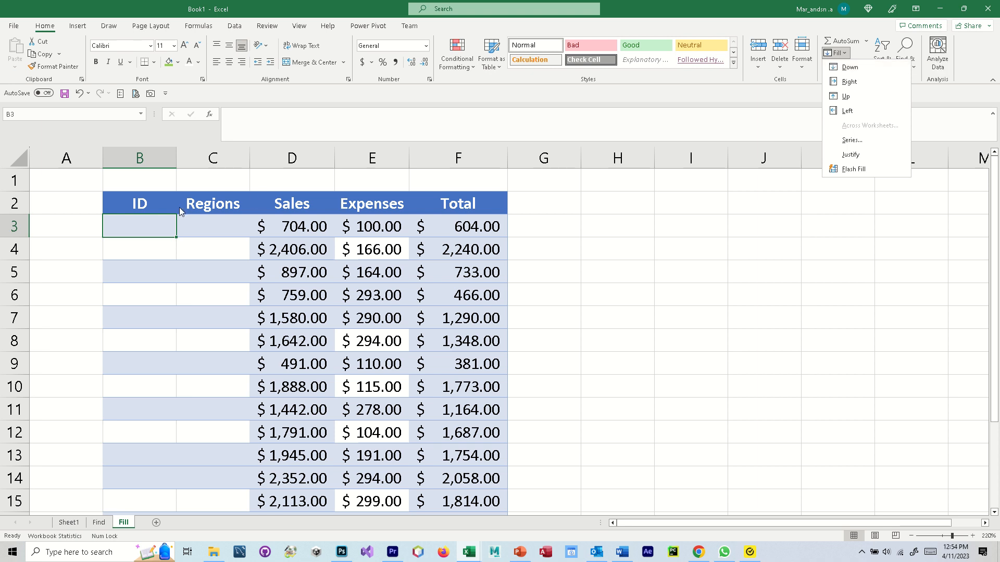
left_click(205, 223)
- Enter Canada in cell C3
left_click(206, 224)
type("Can")
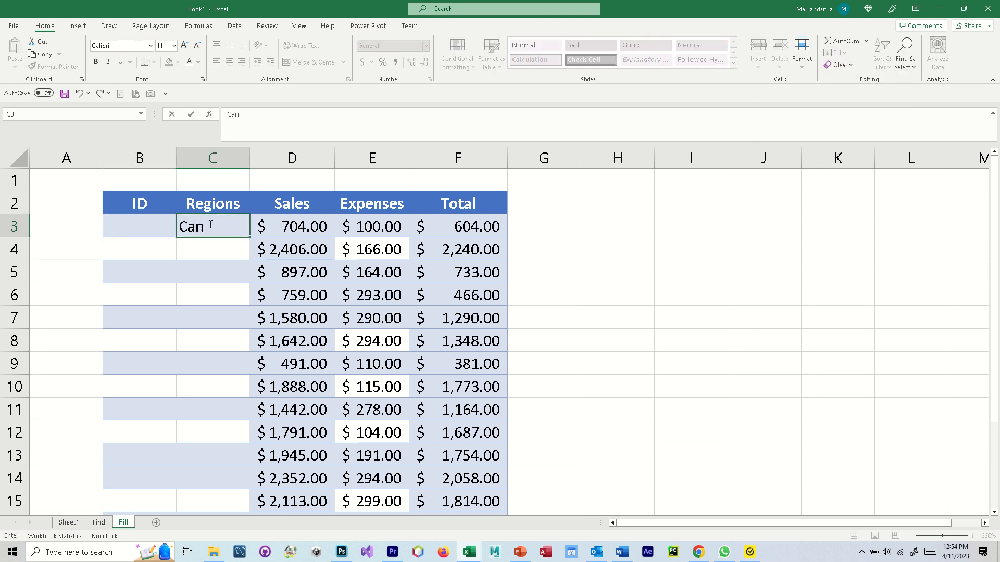
type("ada")
key("Return")
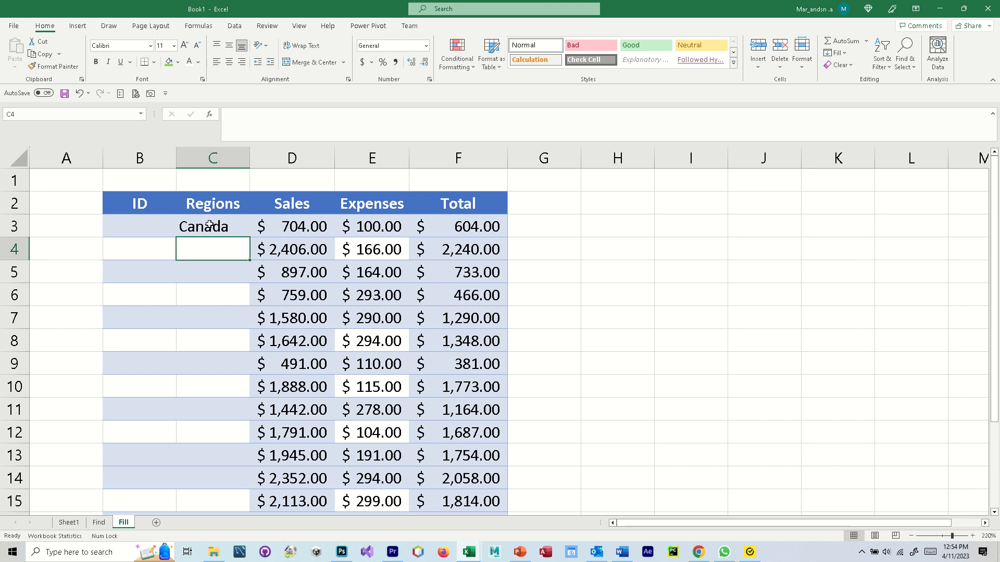
- Fill Canada down from C3 through C8 using Fill Down
left_click(214, 342)
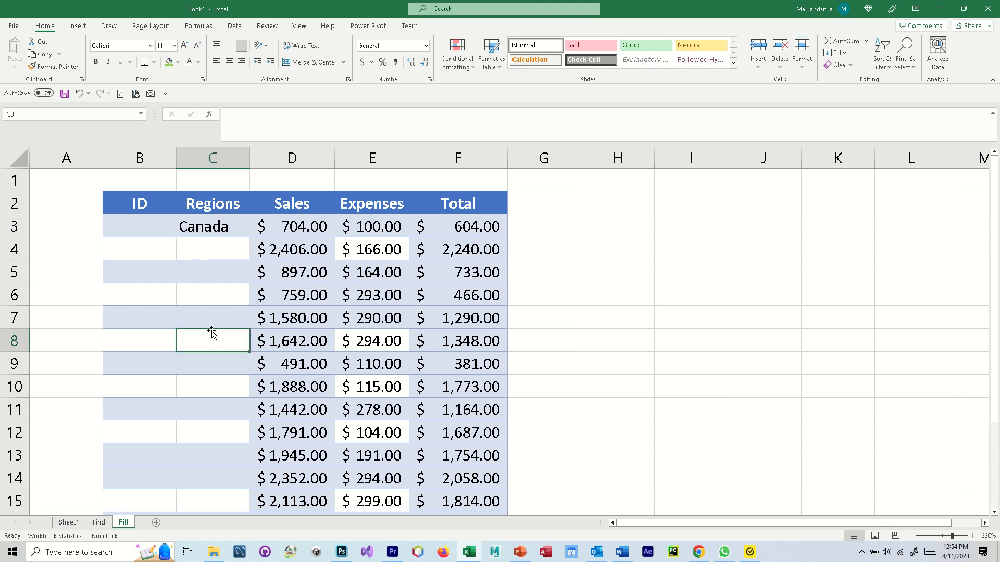
left_click(228, 228)
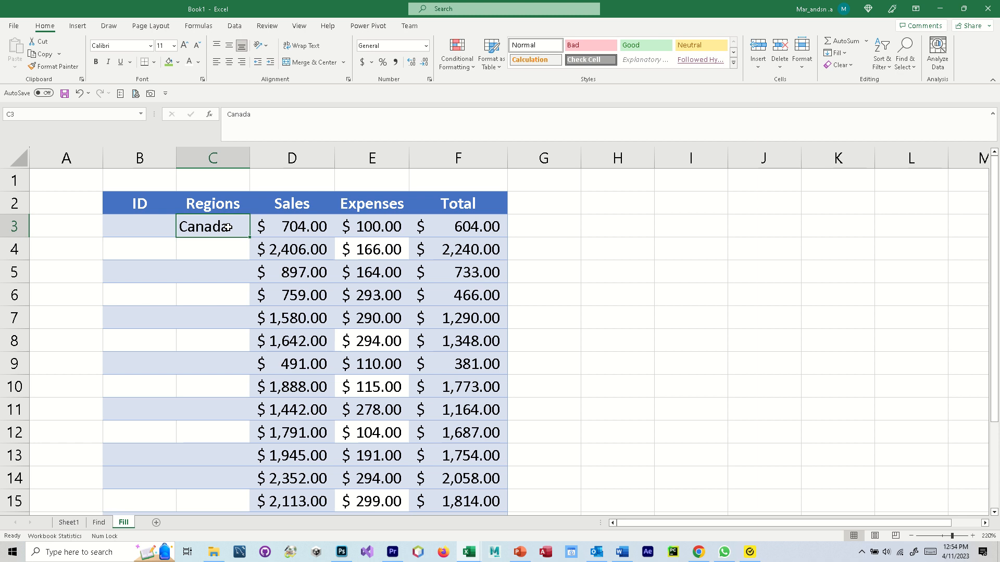
left_click_drag(227, 228, 213, 328)
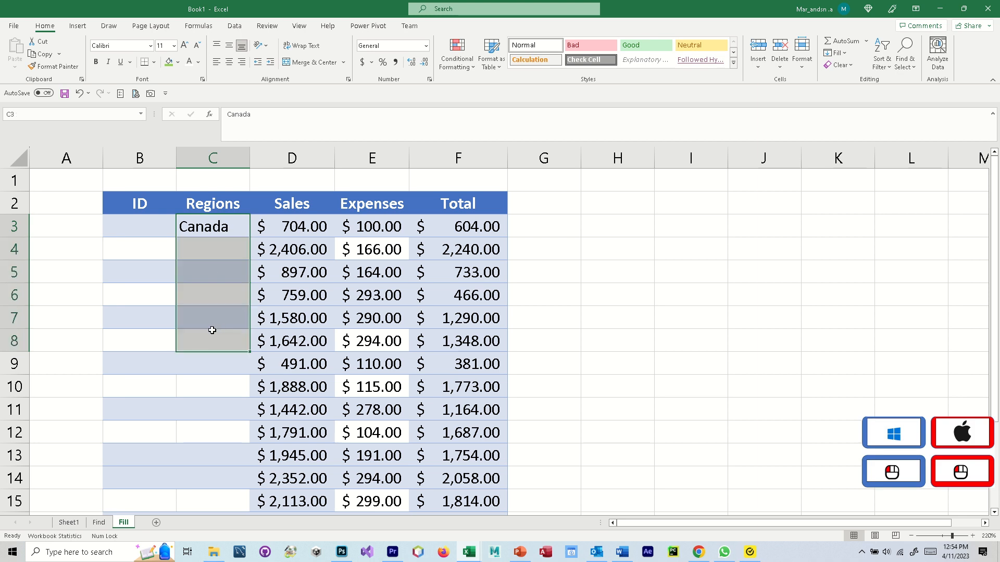
left_click(845, 53)
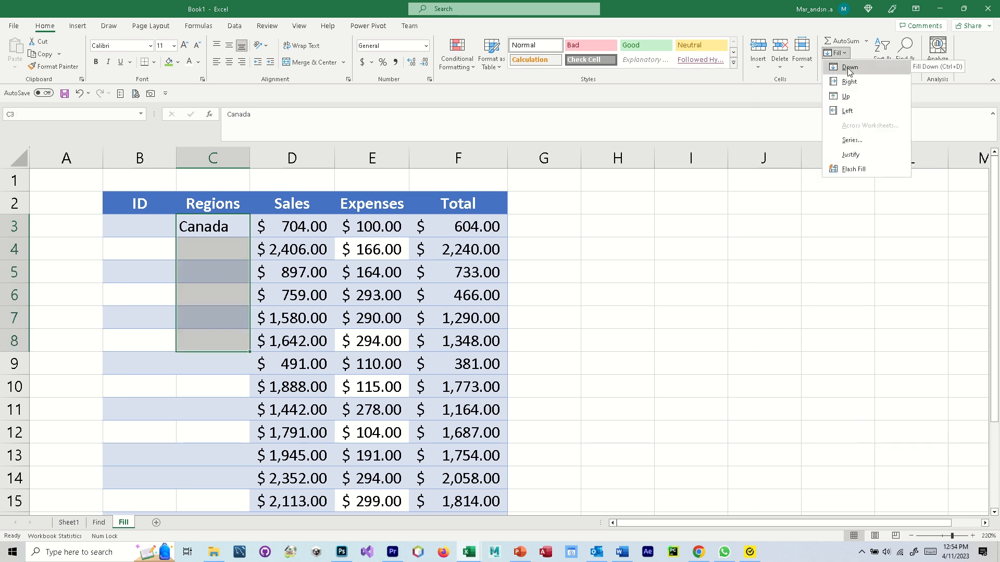
left_click(849, 69)
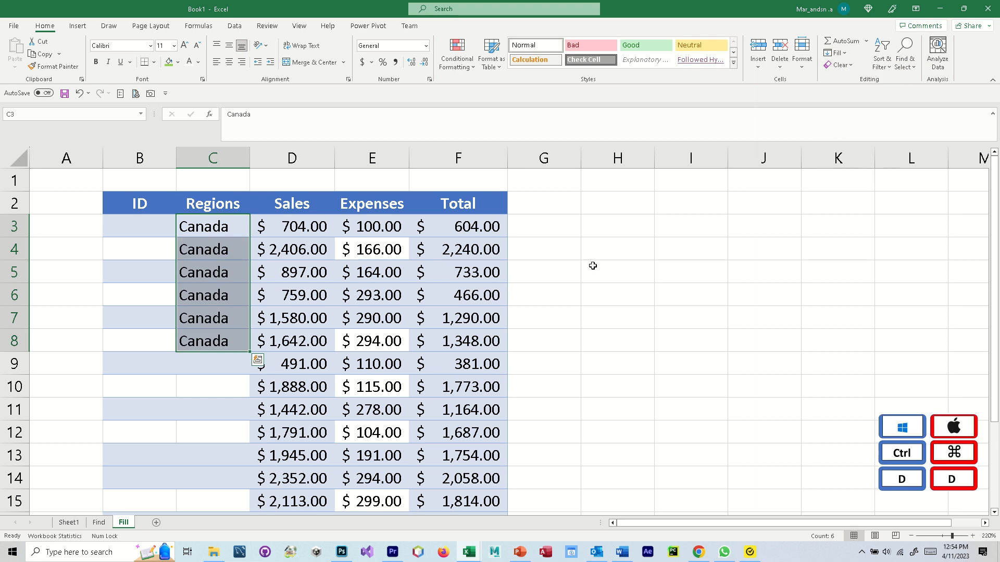
scroll(592, 267, "down", 1)
left_click_drag(212, 274, 212, 308)
- Enter Mexico in cell C9
left_click(213, 275)
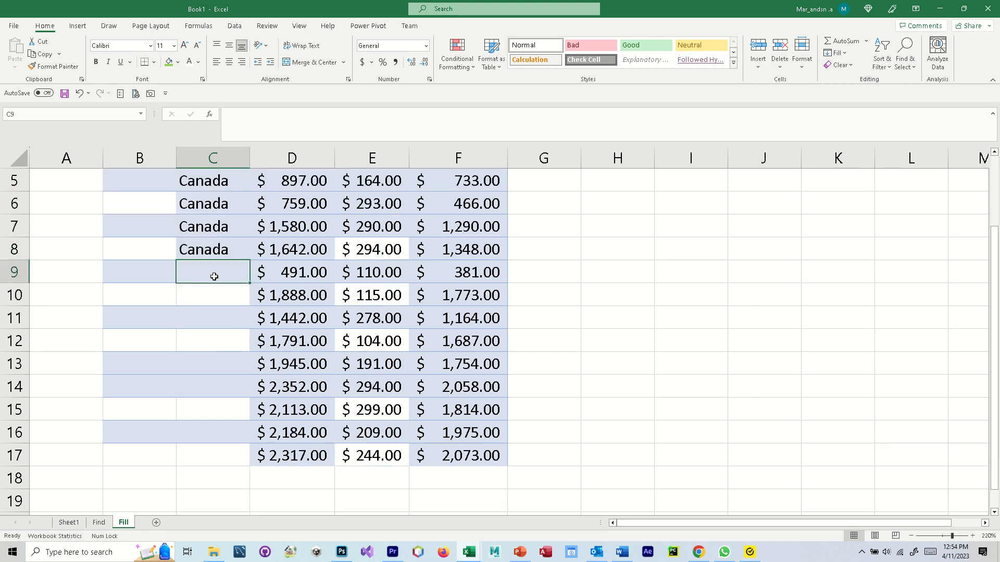
type("Mexico")
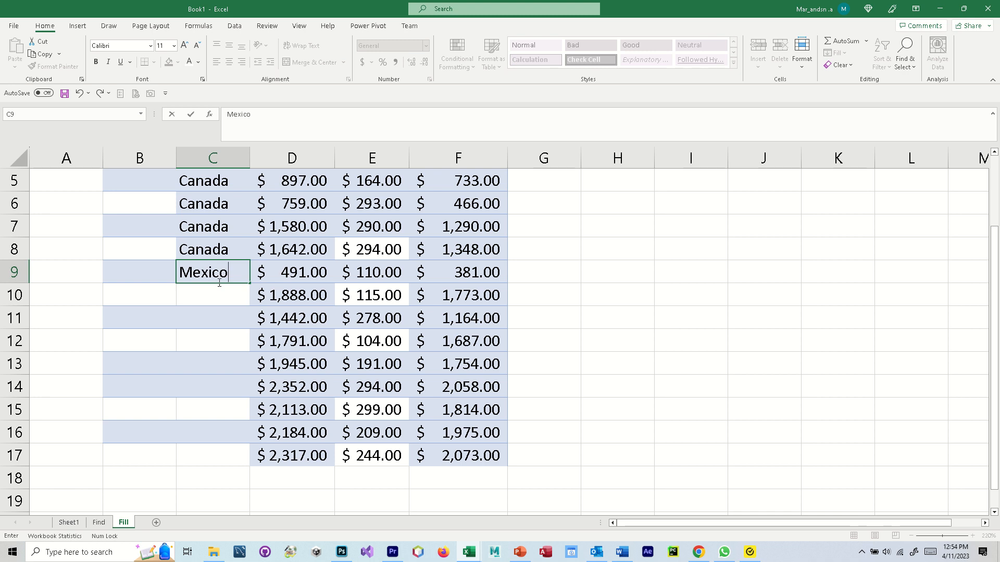
left_click(216, 283)
left_click(166, 270)
- Fill Mexico down from C9 through C13 using Fill Down
left_click(187, 270)
left_click_drag(182, 272, 185, 350)
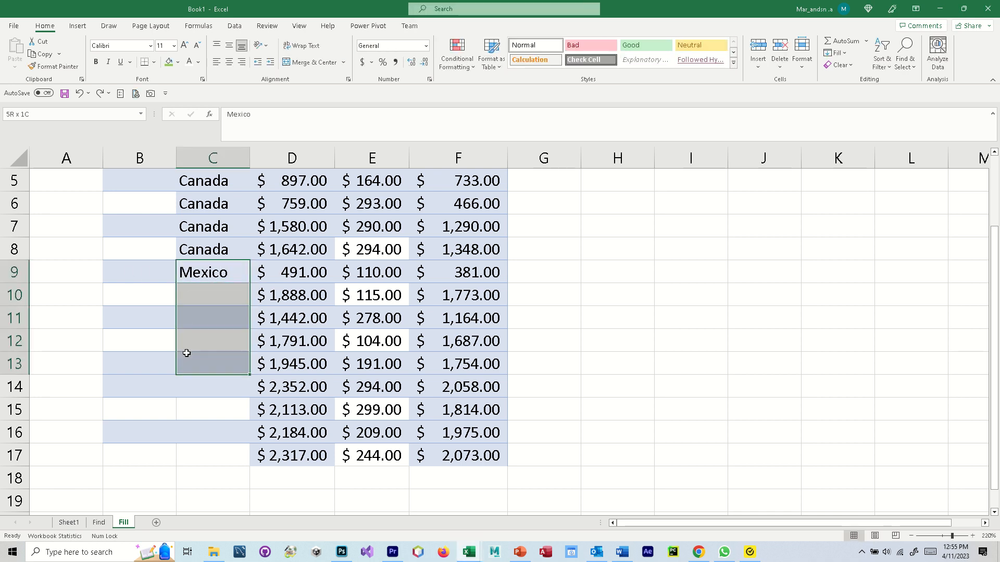
left_click(840, 58)
left_click(855, 68)
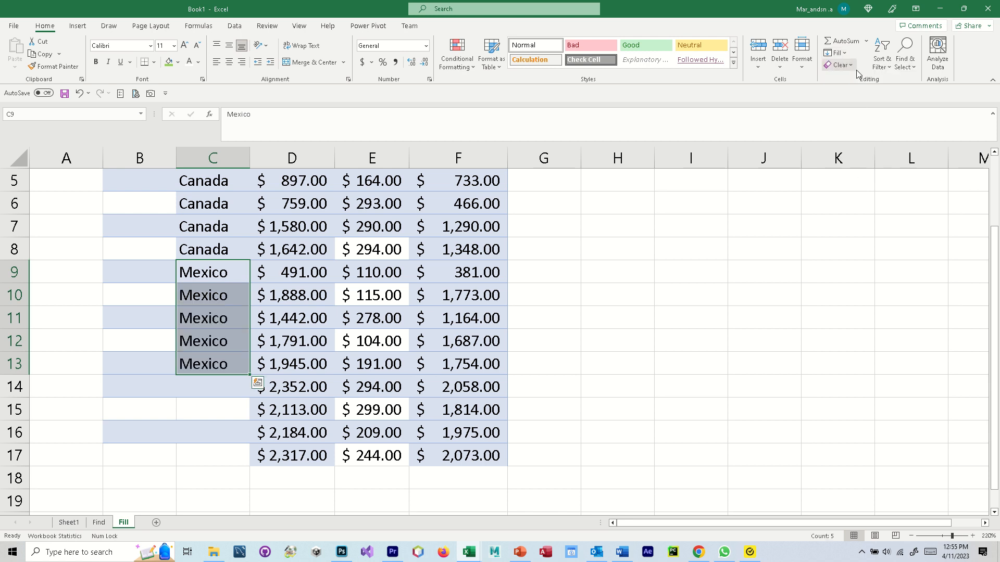
left_click(225, 391)
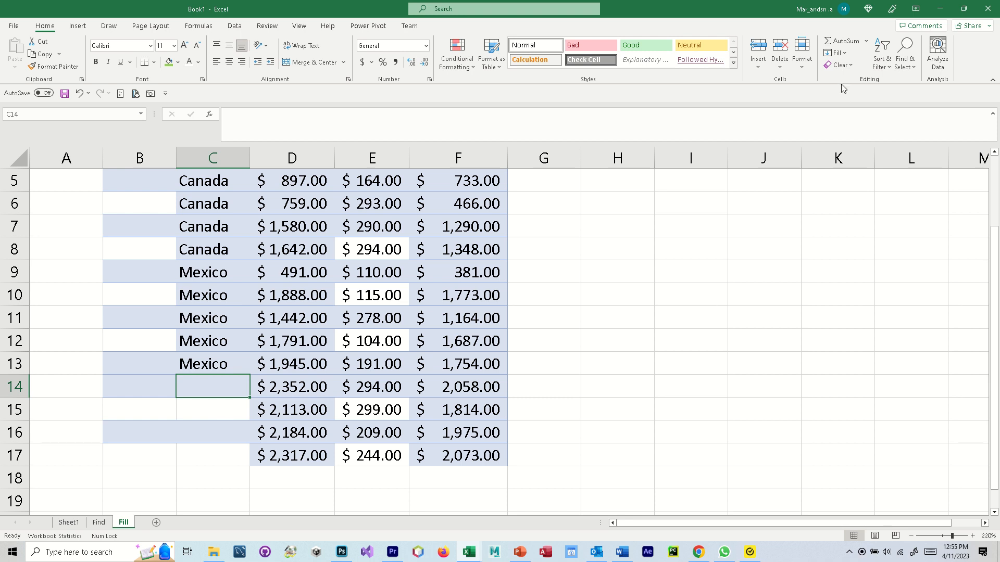
left_click(837, 53)
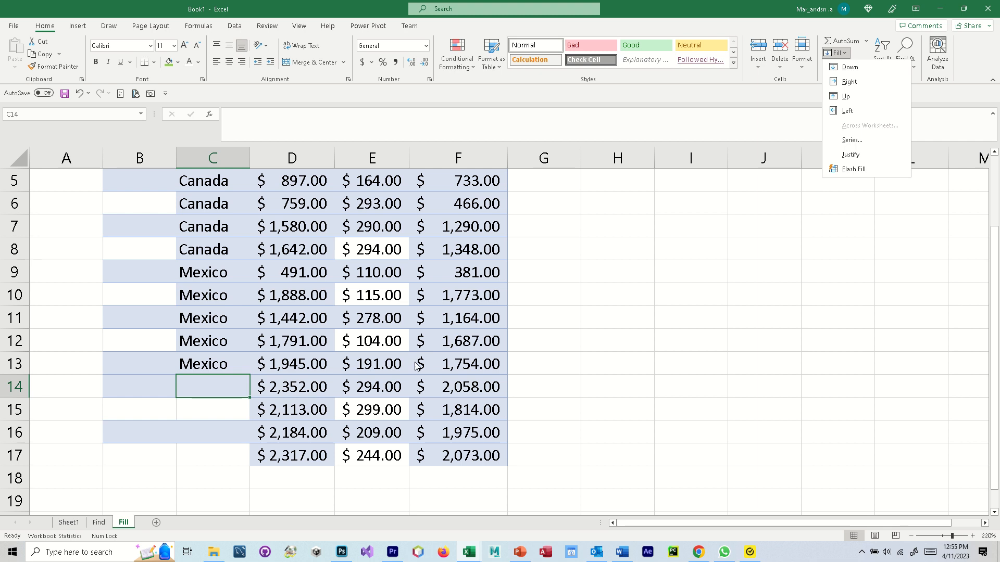
- Enter USA in cell C17, the bottom Regions row
left_click(229, 450)
left_click(213, 459)
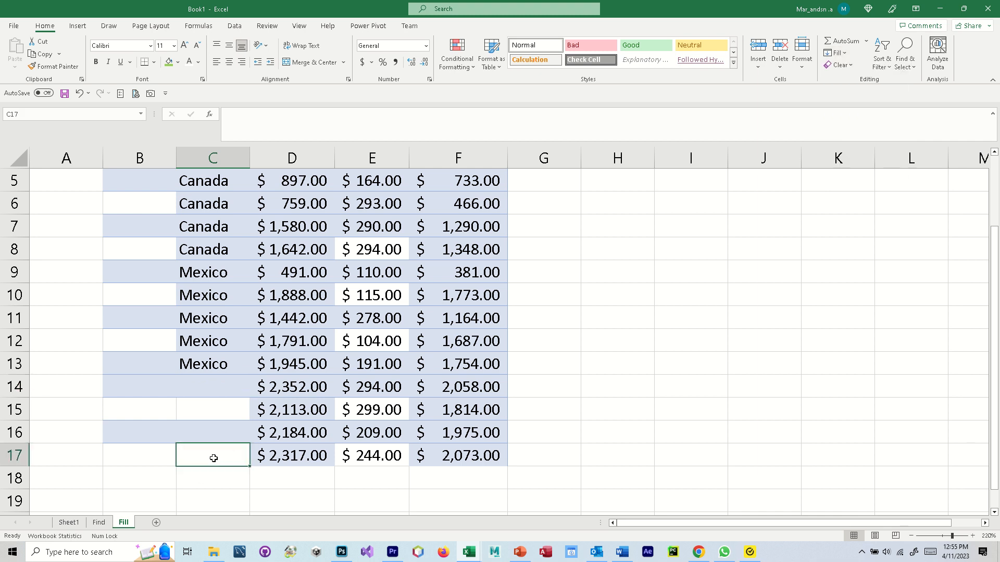
type("USA")
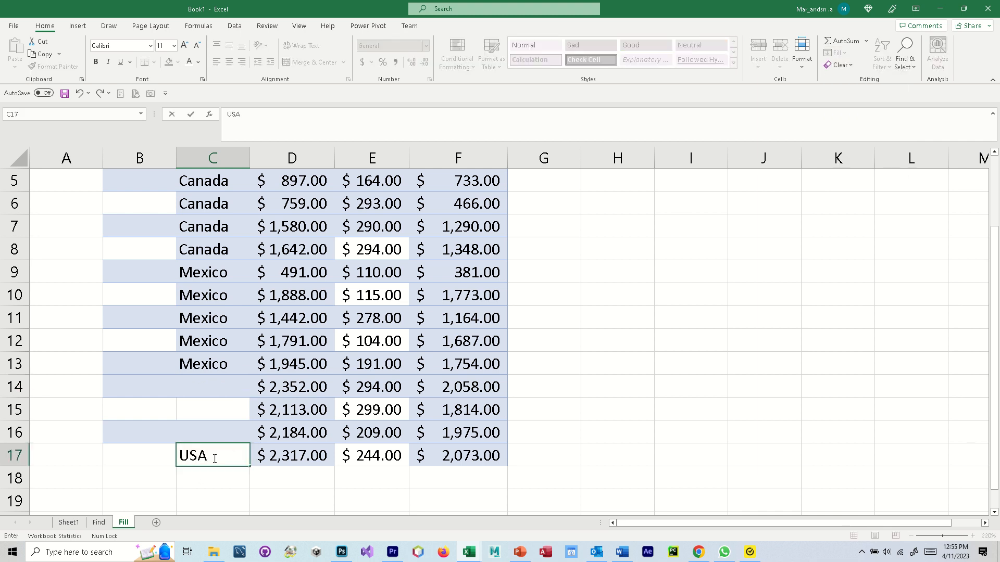
left_click(216, 441)
- Fill USA upward from C17 into C14:C16 using Fill Up
left_click(217, 457)
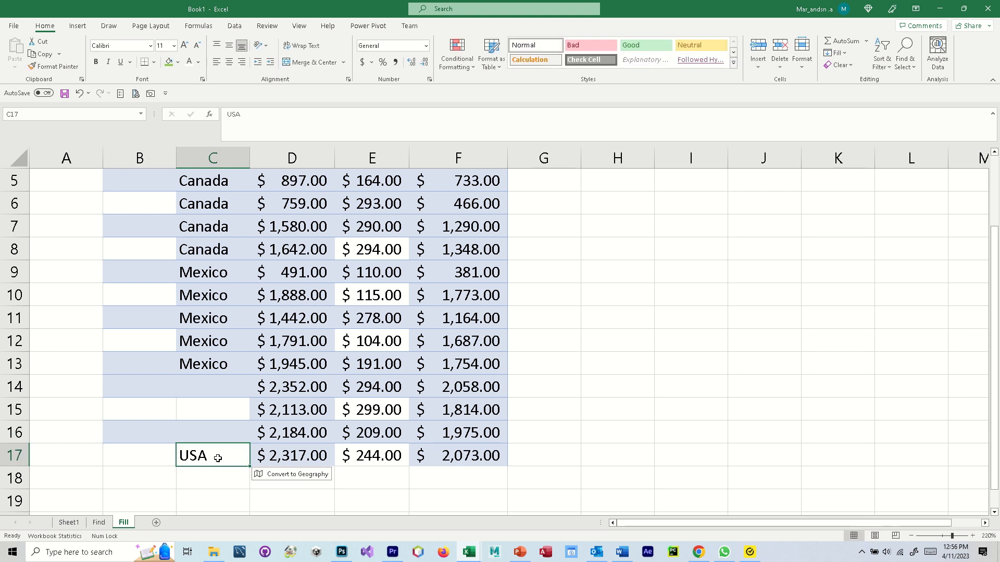
left_click_drag(218, 446, 216, 383)
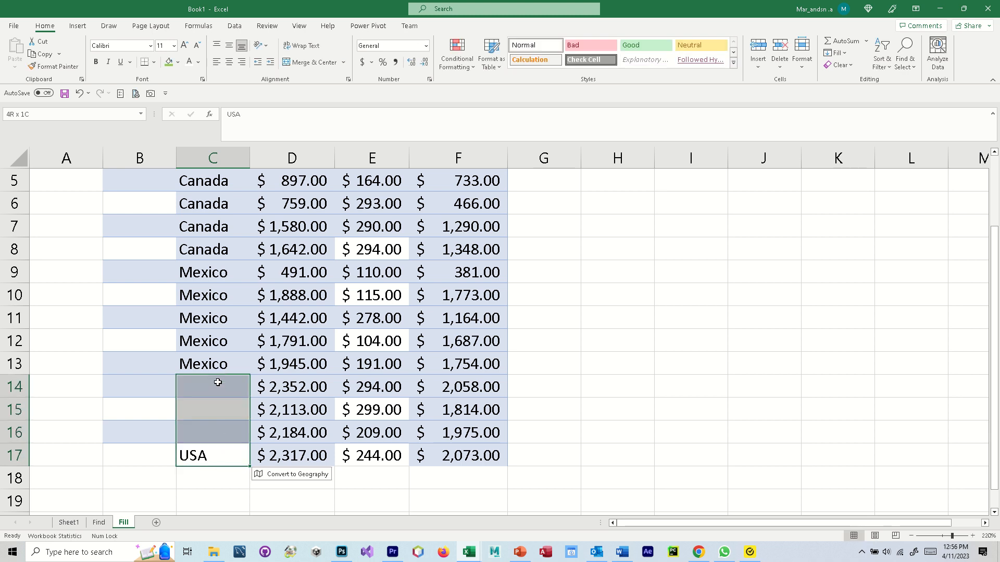
left_click(835, 53)
left_click(845, 97)
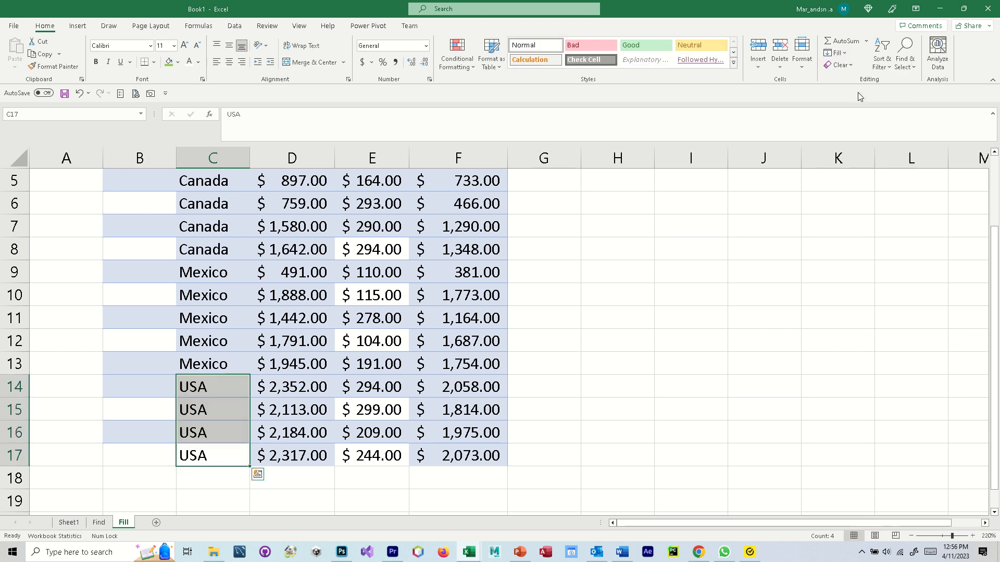
left_click(734, 327)
scroll(734, 327, "up", 2)
left_click(835, 52)
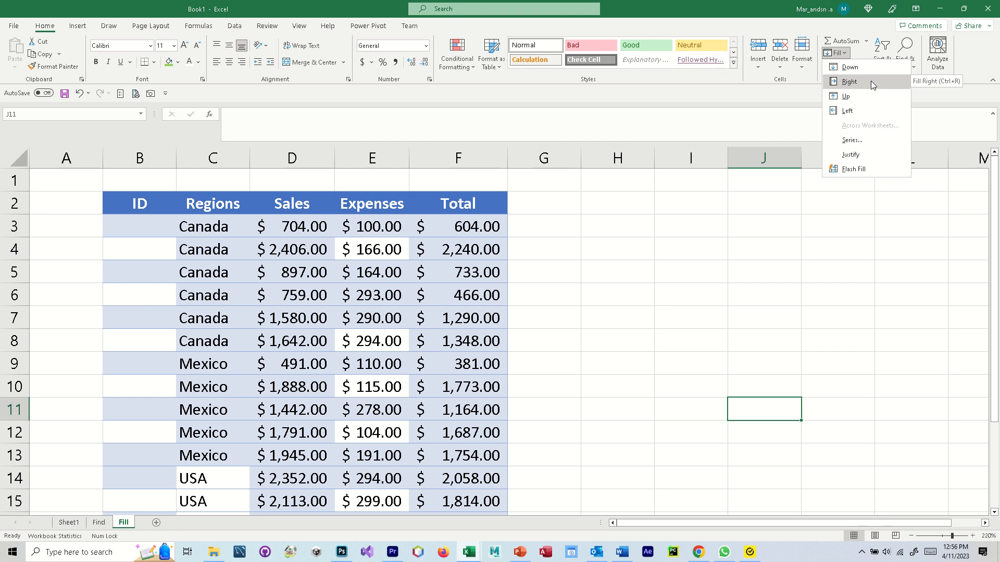
- Enter China in H3 and fill it right across H3:K3
left_click(623, 237)
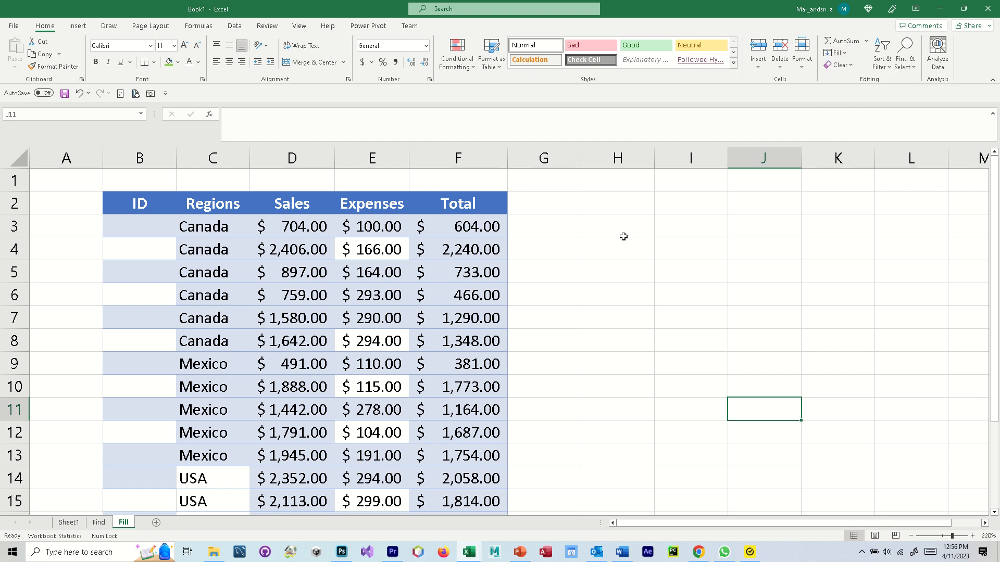
left_click(616, 229)
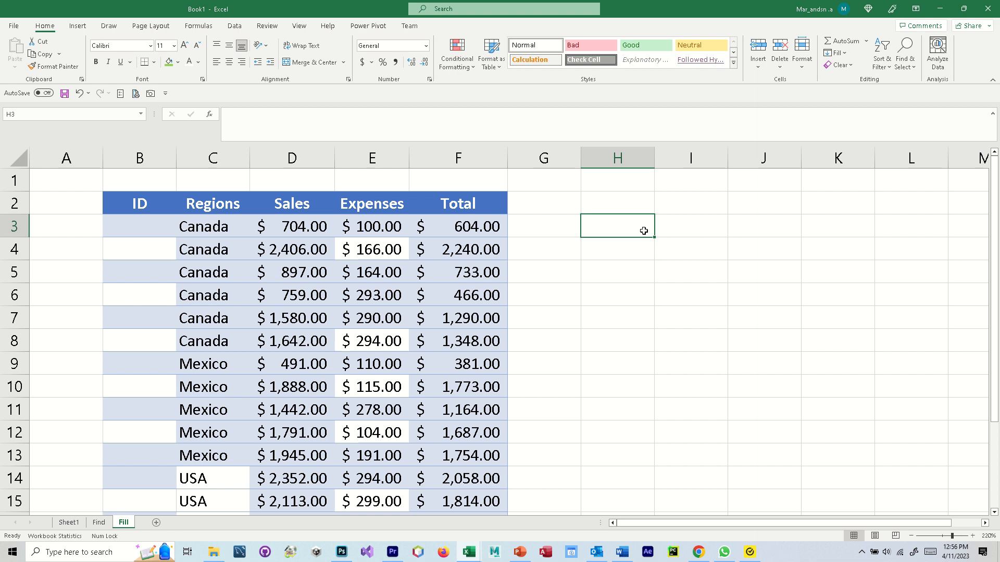
type("China")
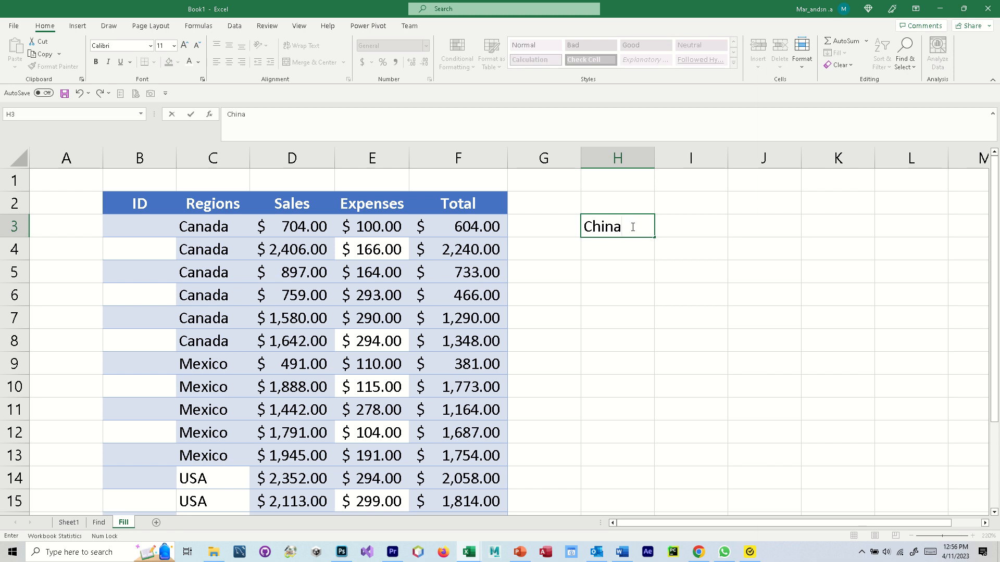
left_click(659, 230)
left_click(625, 228)
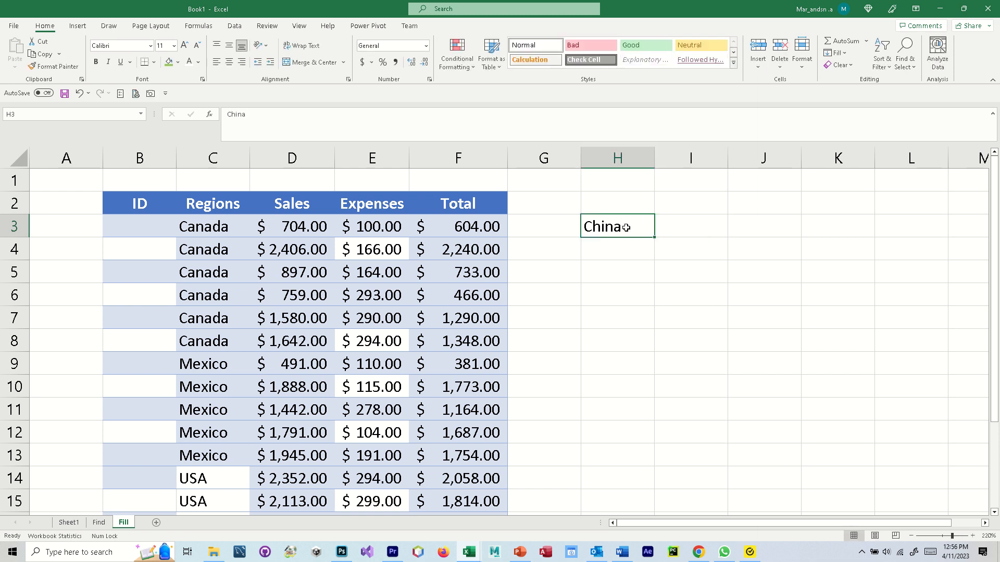
left_click_drag(624, 224, 855, 238)
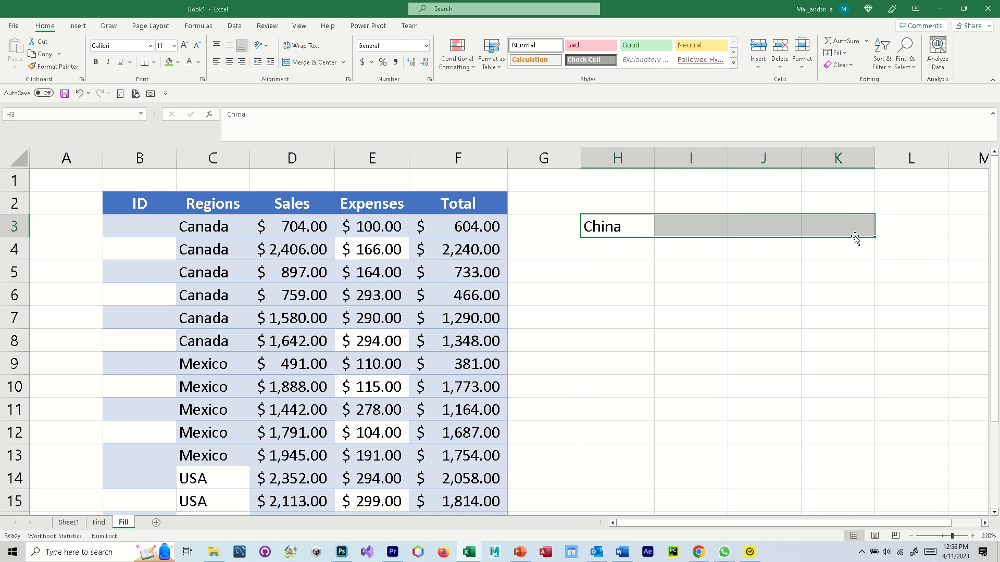
left_click(837, 53)
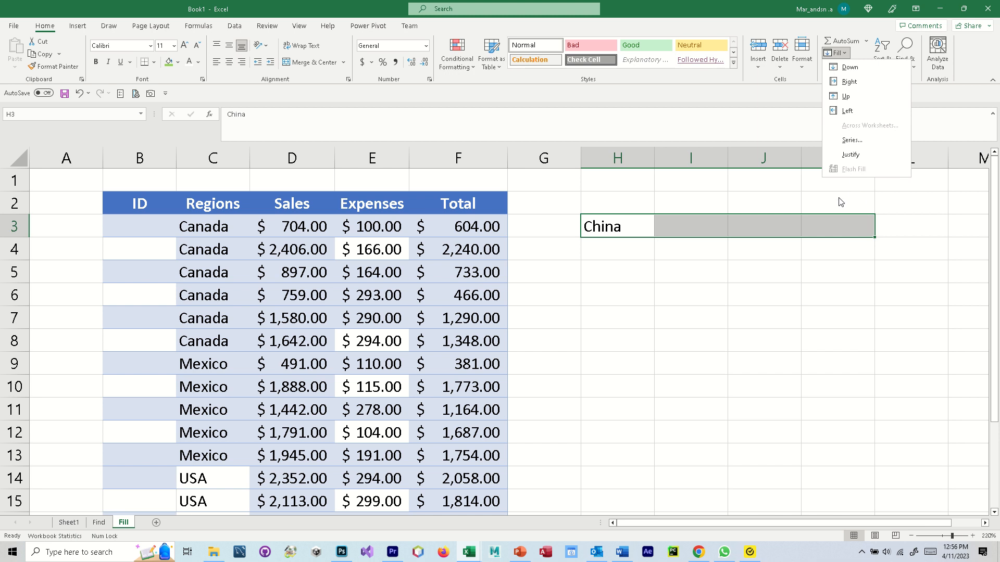
left_click(862, 88)
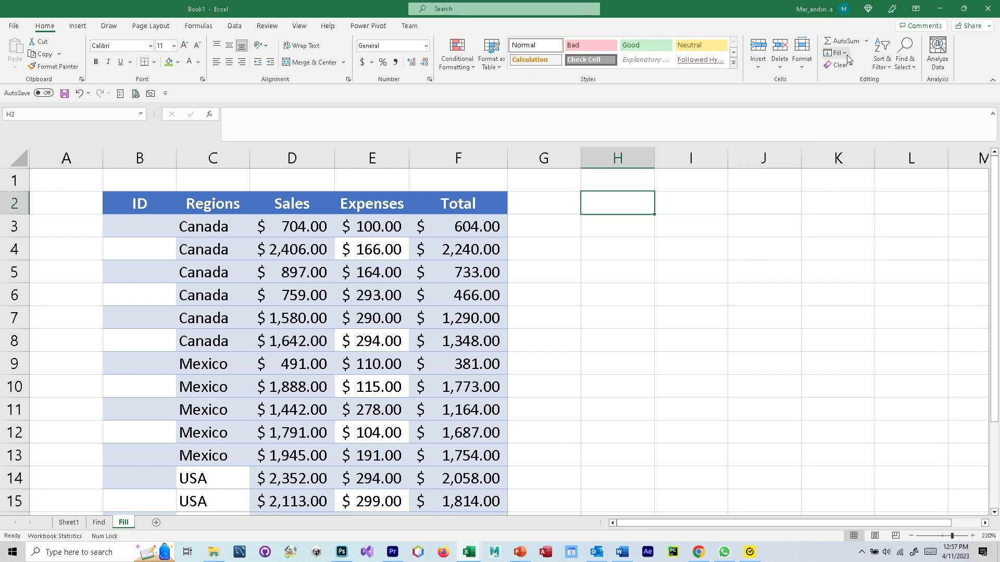
left_click(847, 54)
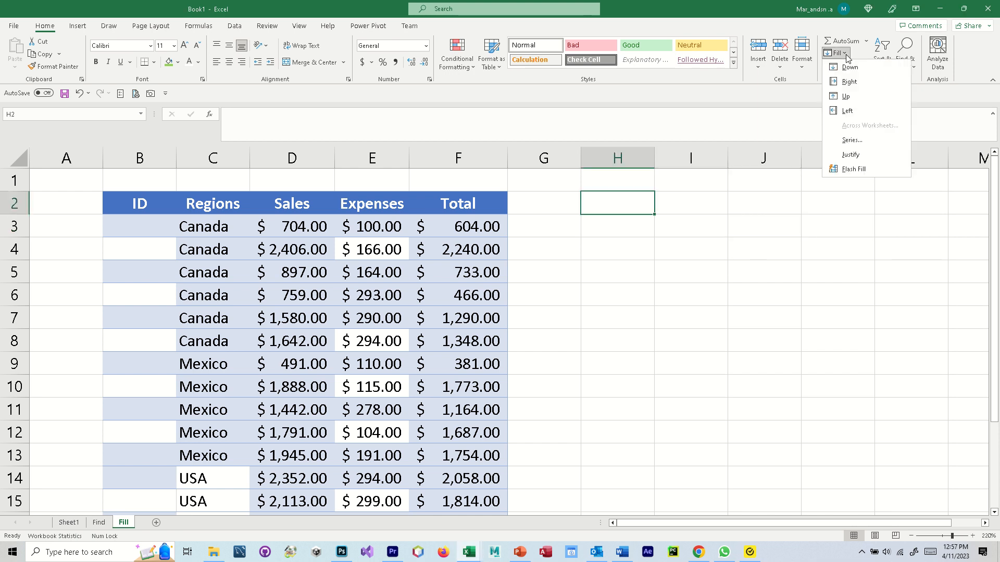
left_click(864, 142)
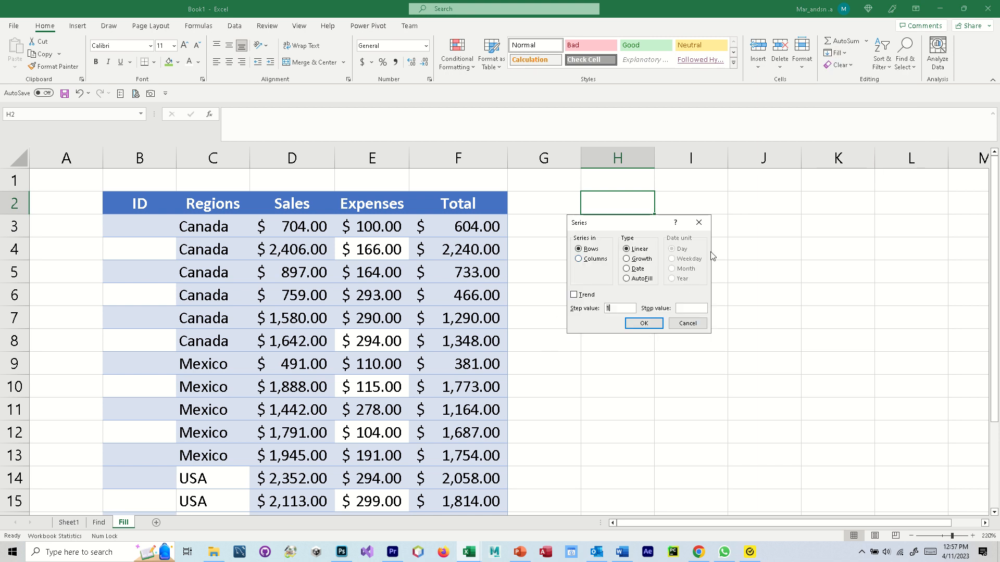
left_click(698, 223)
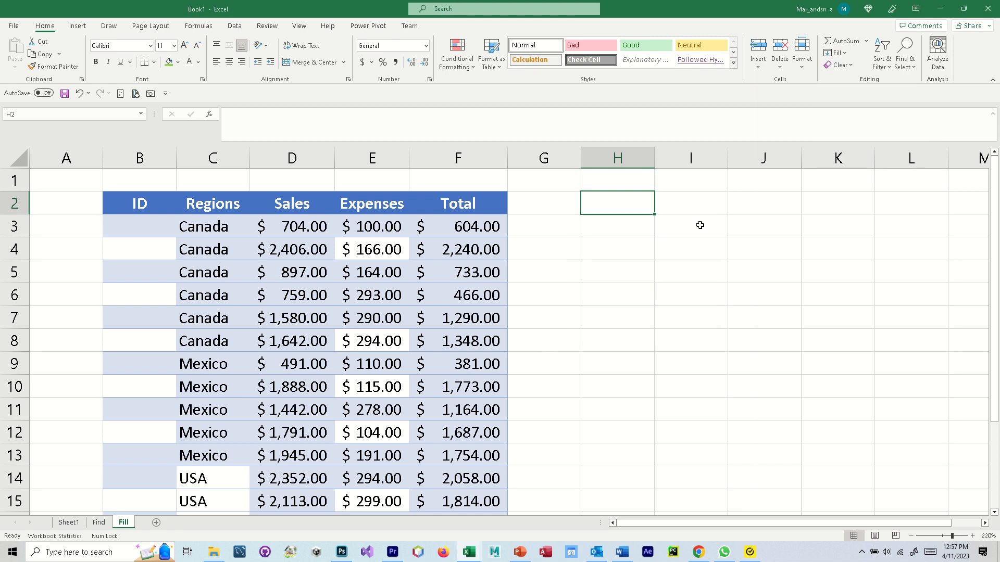
left_click(69, 231)
- Enter 1 in A3 and select column A from A3 down to A14
type("1")
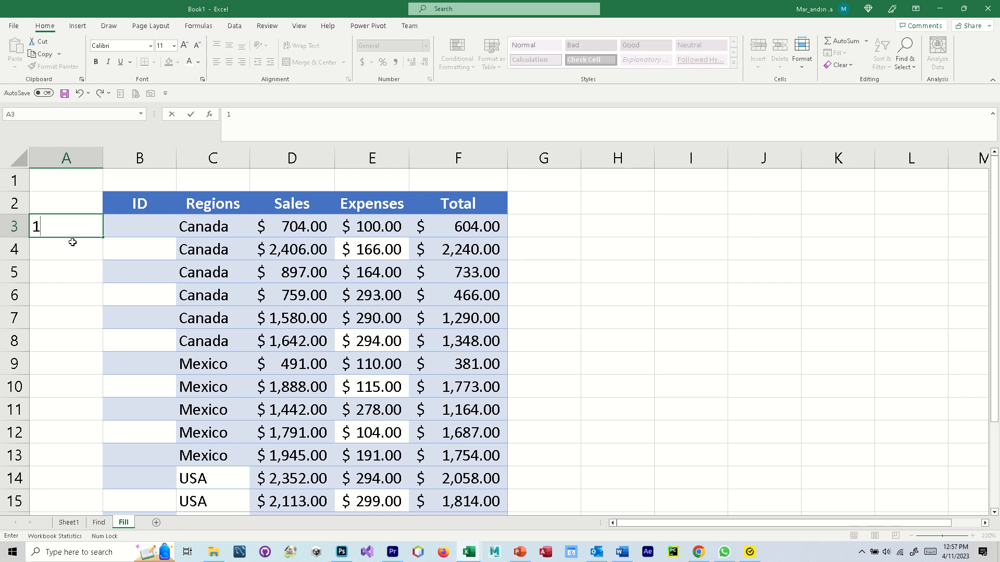
key("ctrl+Return")
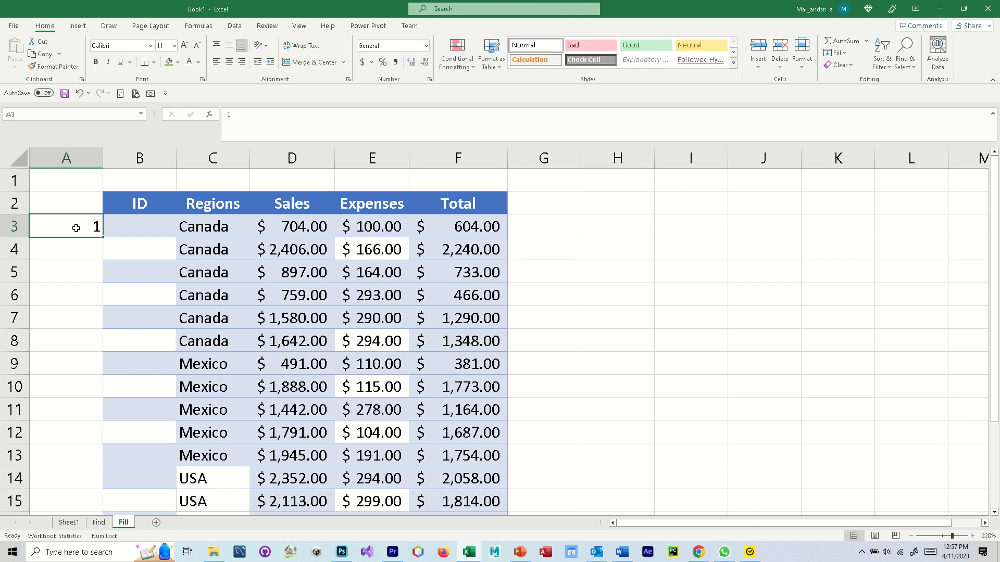
left_click_drag(77, 224, 69, 476)
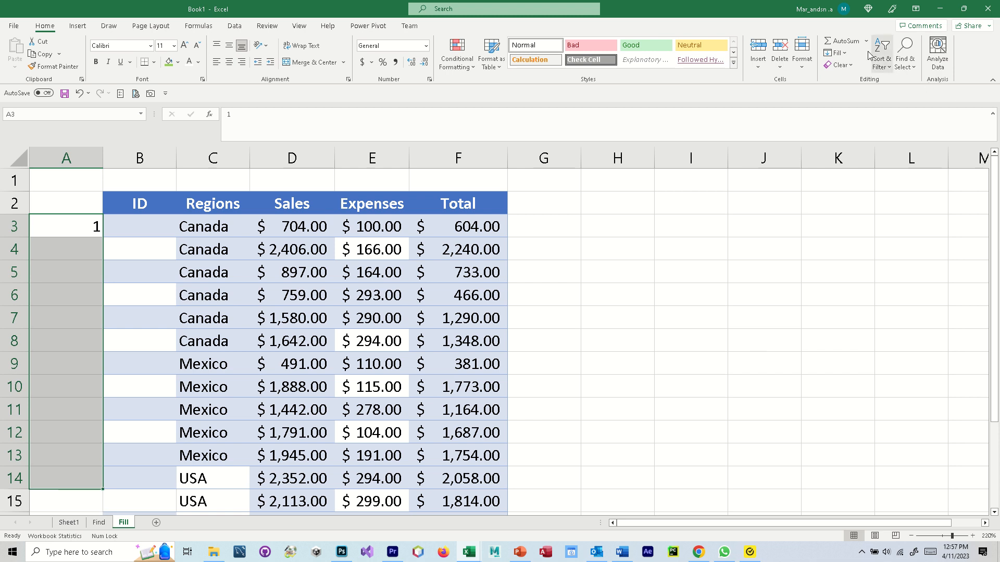
- Fill a linear column series 1–7 with stop value 7, then undo it
left_click(836, 52)
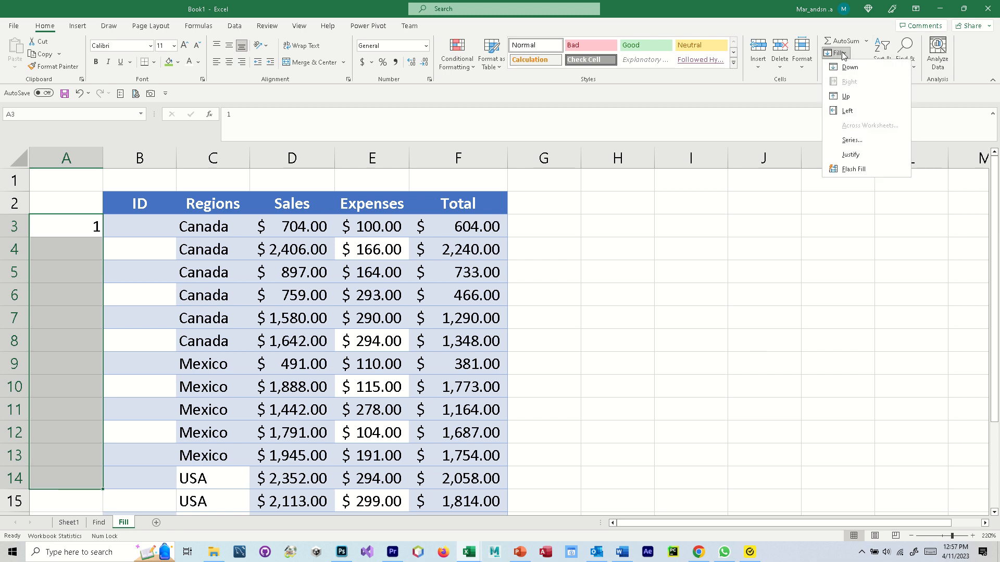
left_click(866, 145)
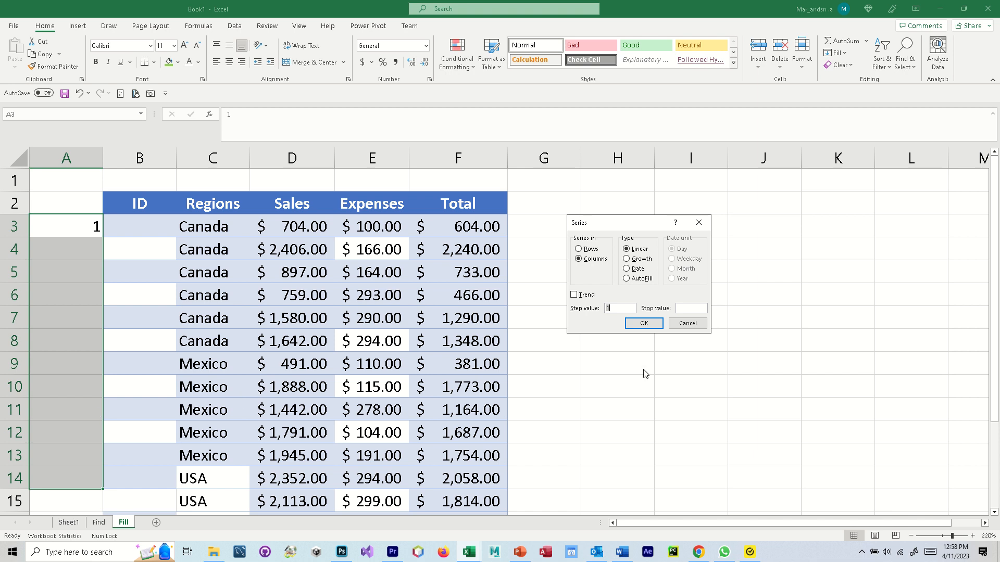
left_click(578, 260)
left_click(627, 251)
left_click(687, 308)
type("7")
left_click(643, 323)
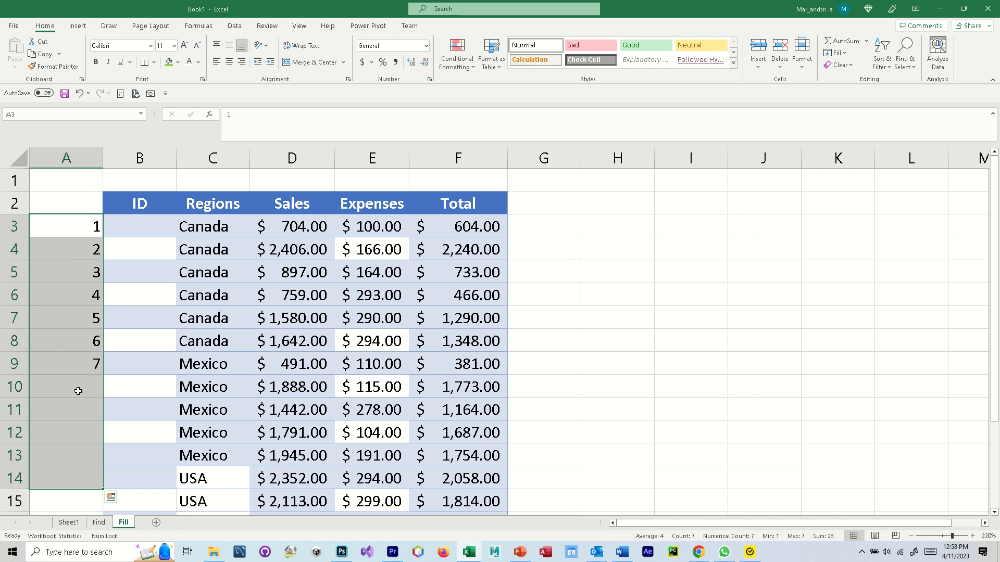
key("ctrl+z")
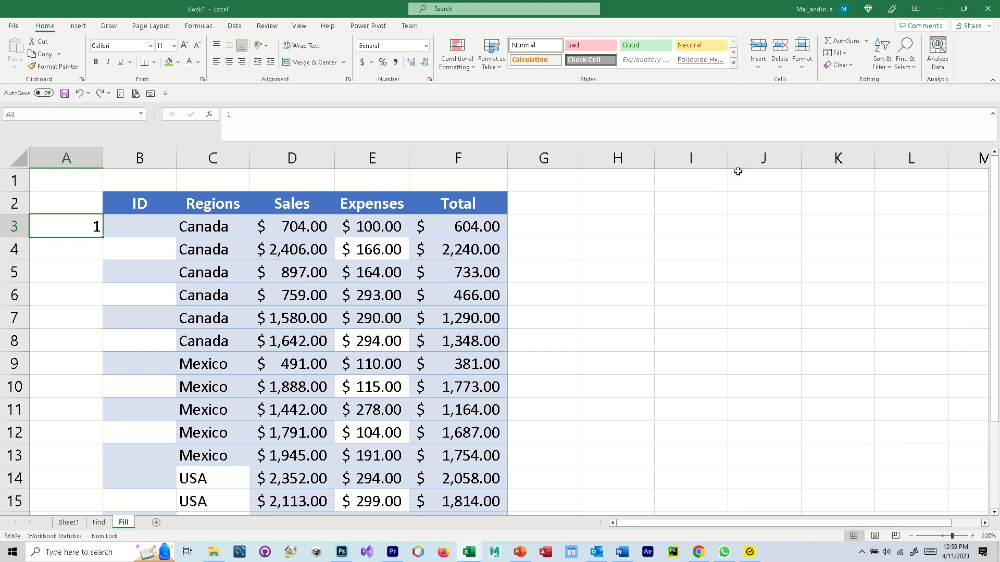
- Fill column A with a 1–10 column series (stop value 10), then undo it
left_click(839, 52)
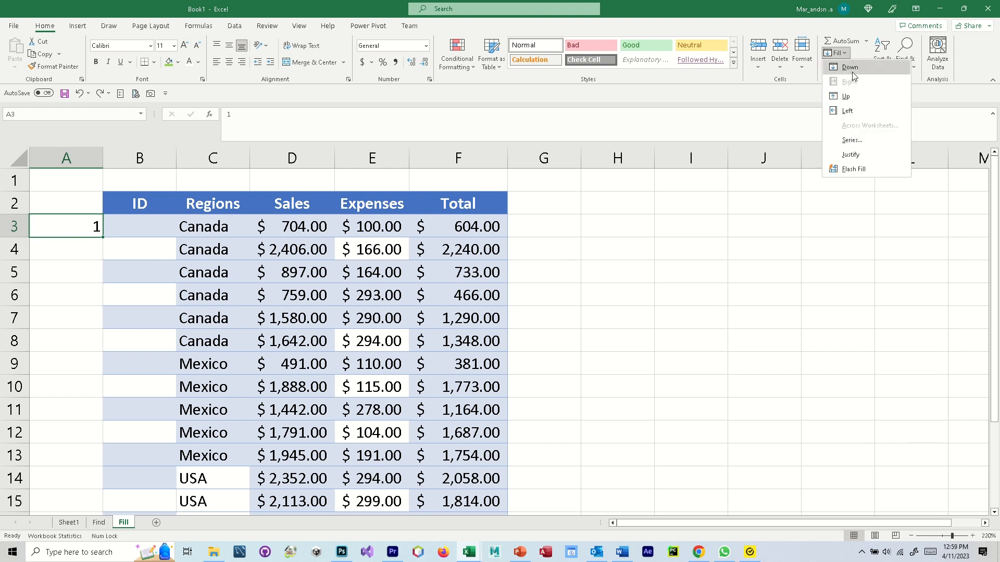
left_click(864, 140)
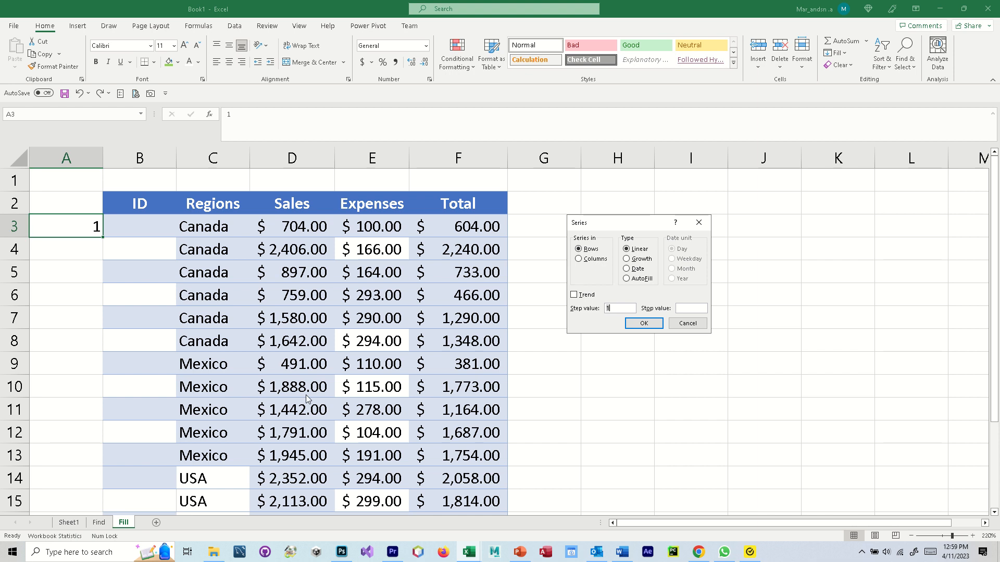
left_click(582, 261)
left_click(687, 310)
left_click(644, 323)
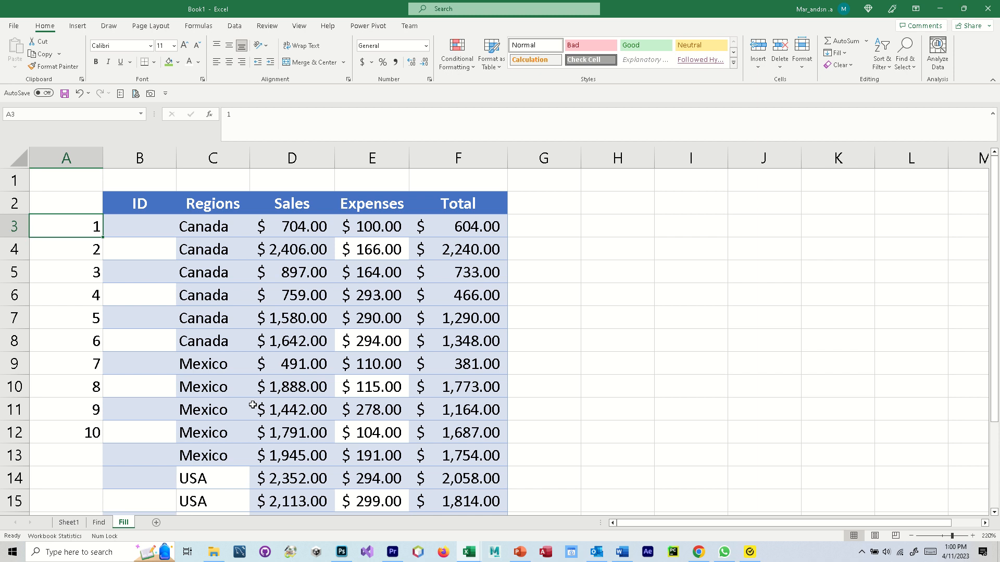
key("ctrl+z")
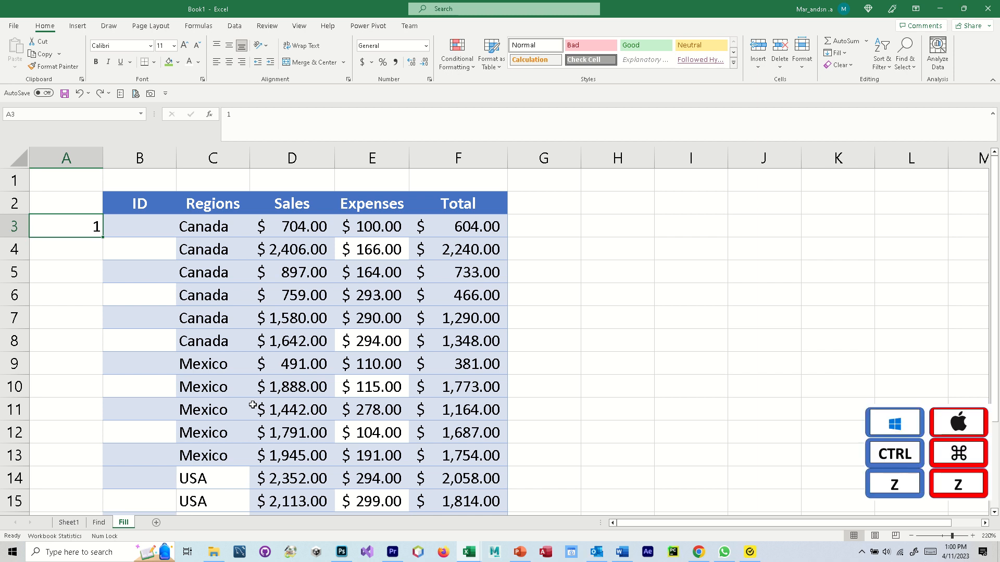
key("ctrl+z")
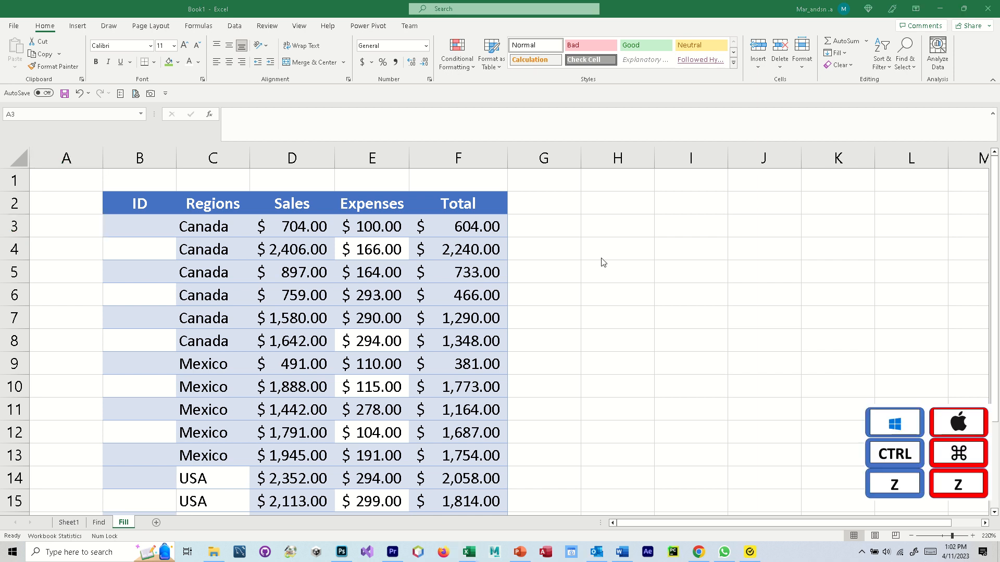
- Enter 10 in cell A3
double_click(62, 227)
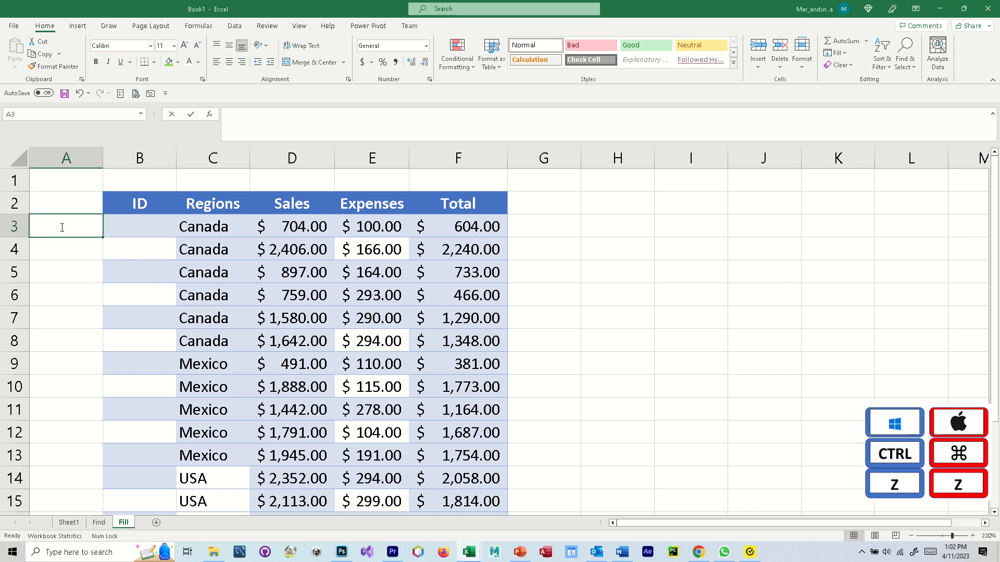
type("10")
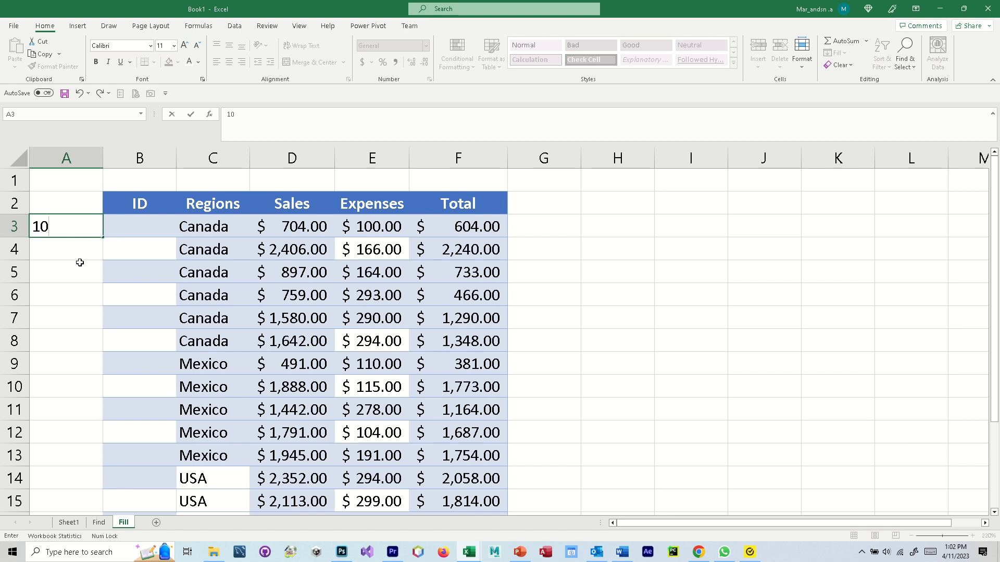
key("ctrl+Return")
- Fill a column series from 10 down to 20 in A3:A13
left_click(844, 53)
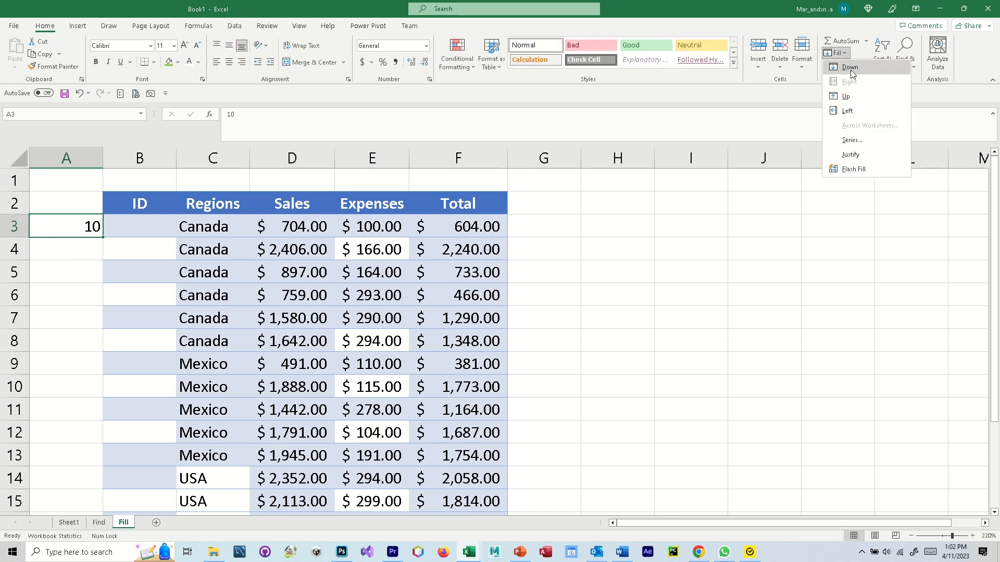
left_click(868, 136)
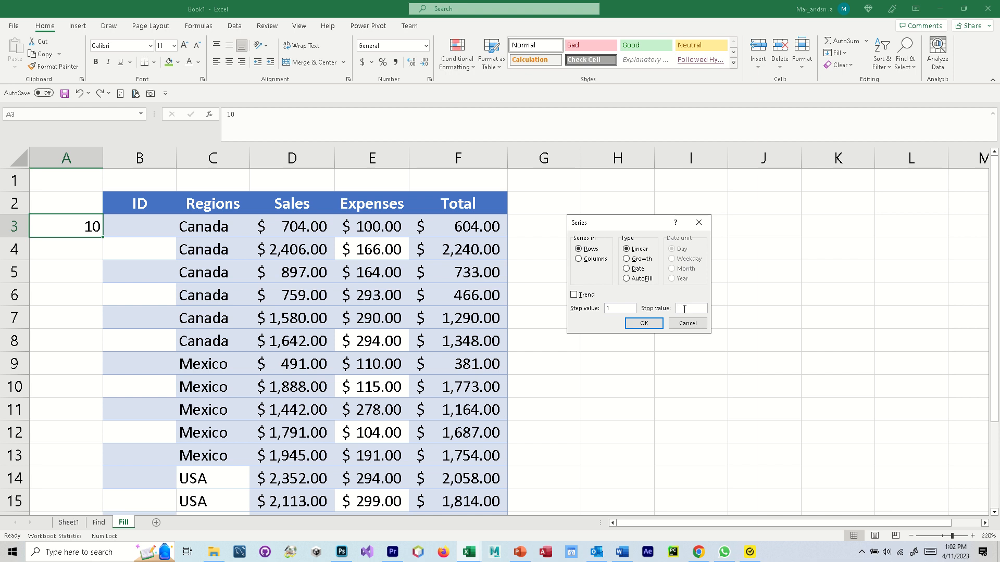
left_click(578, 259)
left_click(643, 323)
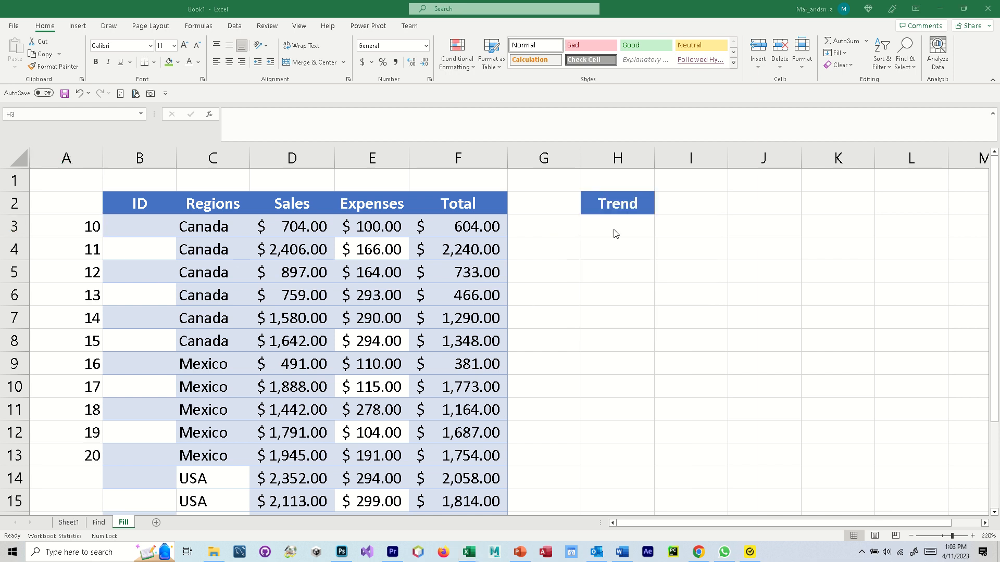
left_click_drag(614, 230, 614, 249)
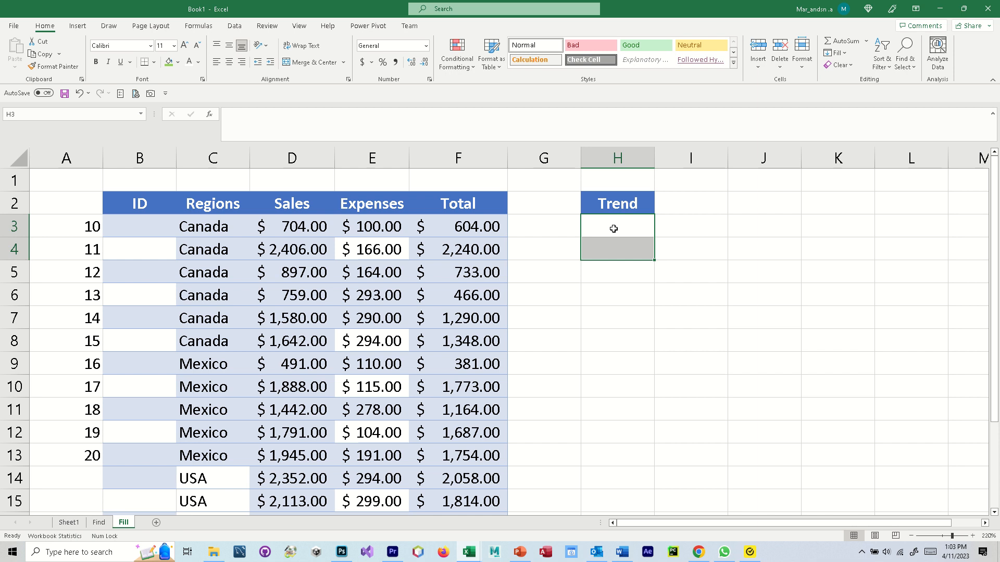
- Enter 1 in H3 and 3 in H4, then select H3:H14
key("F2")
type("1")
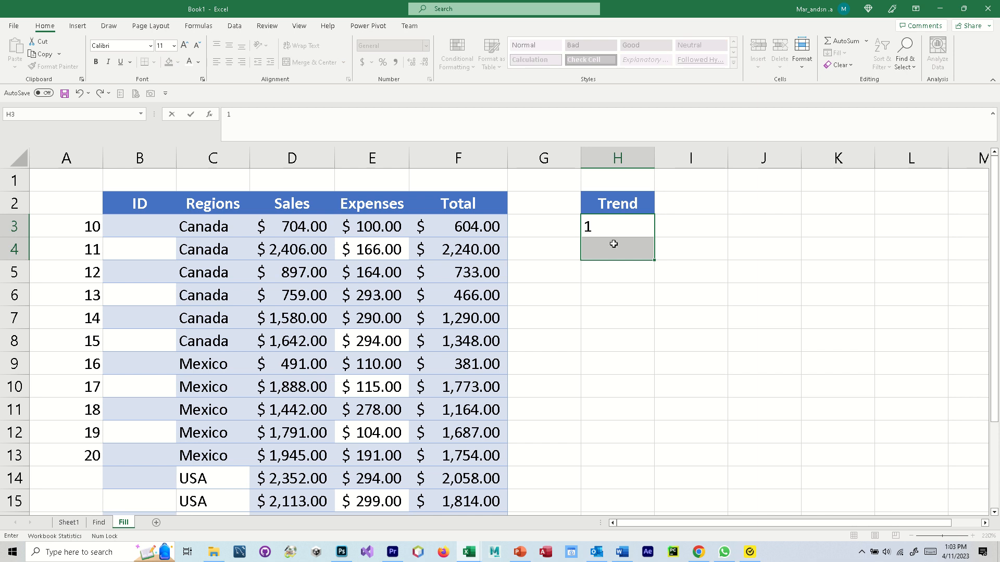
key("Return")
type("3")
left_click(763, 272)
left_click(638, 228)
left_click_drag(639, 228, 633, 469)
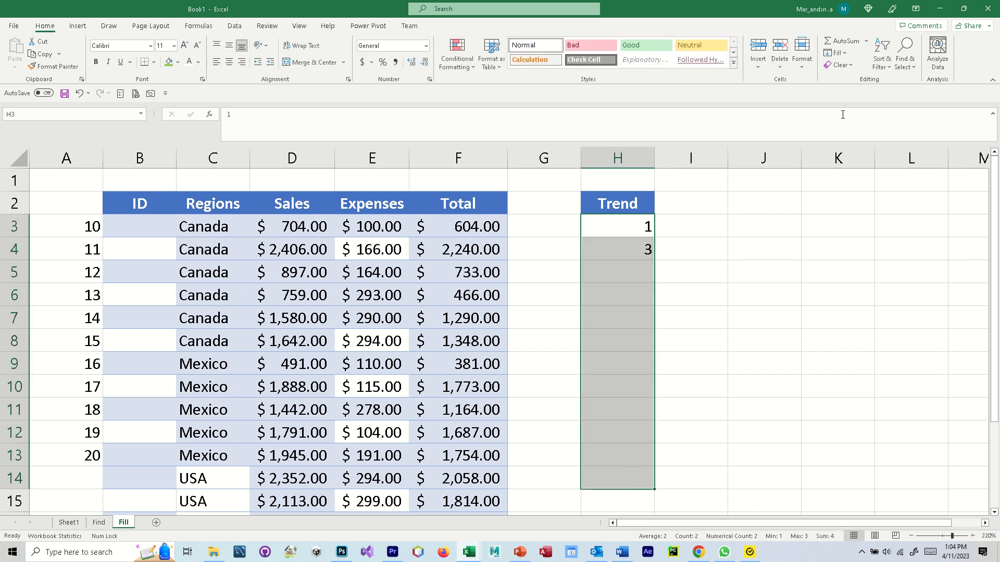
- Fill H3:H14 with a column Trend series up to 23, then undo it
left_click(845, 55)
left_click(874, 146)
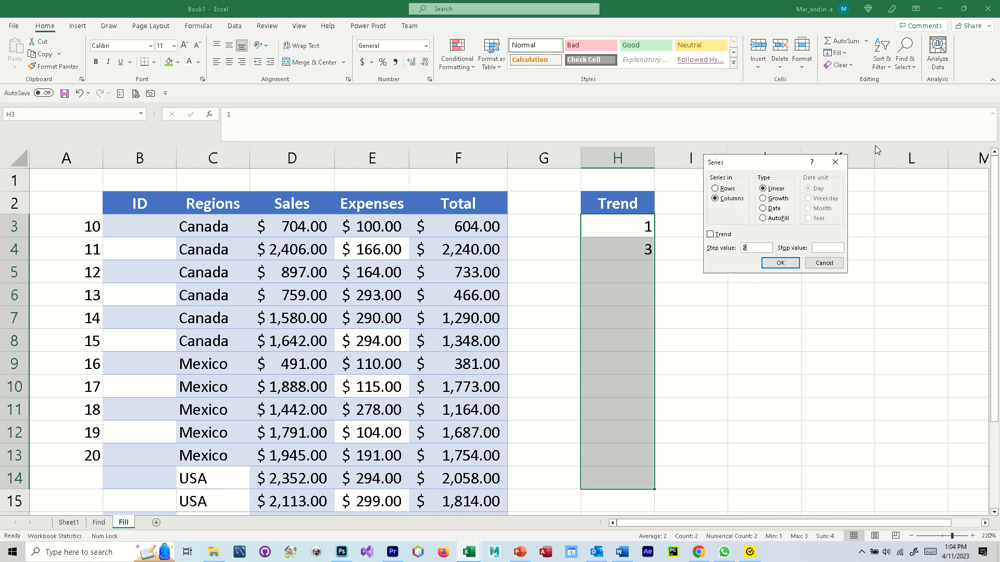
left_click(715, 198)
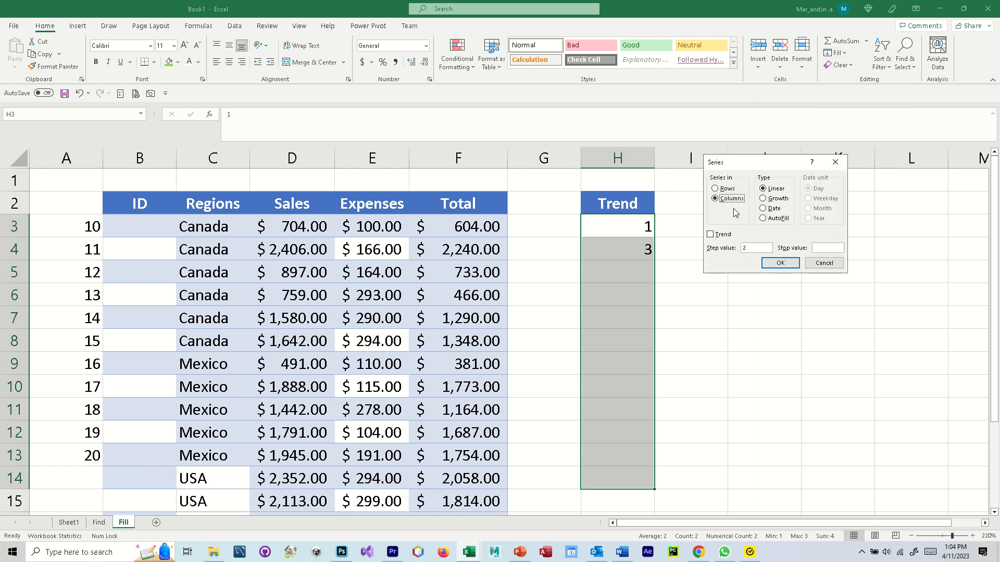
left_click(715, 236)
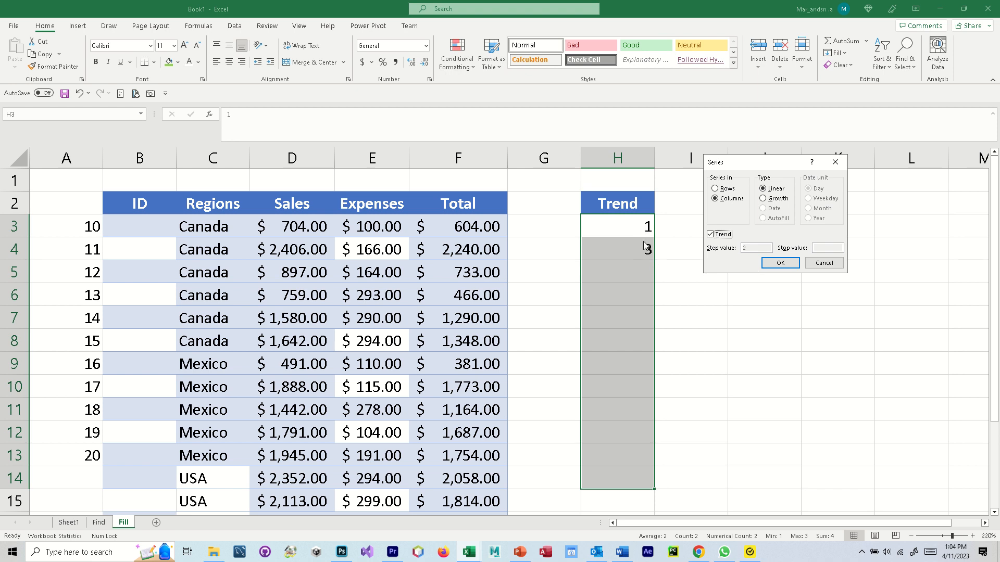
left_click(780, 263)
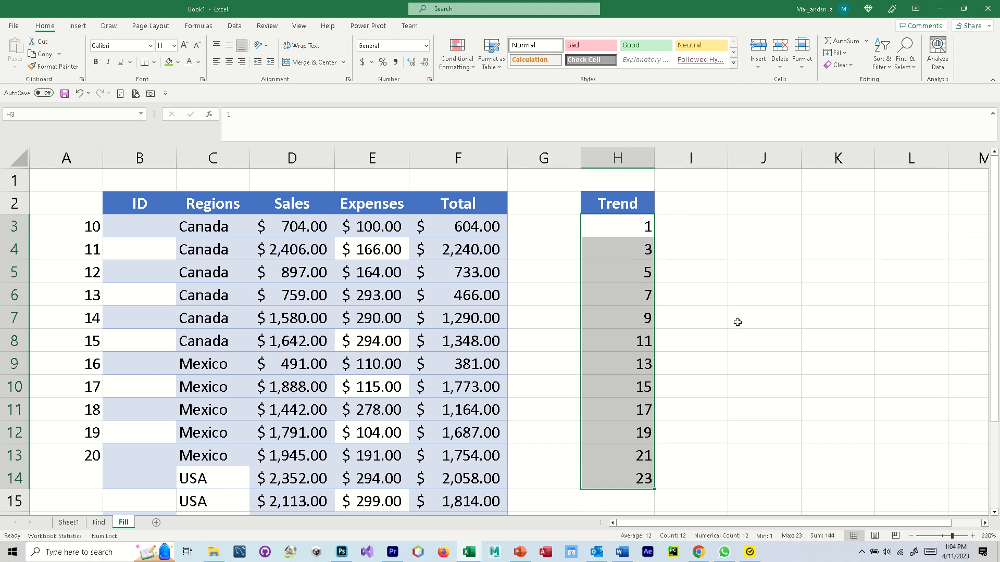
key("ctrl+z")
left_click_drag(631, 225, 618, 486)
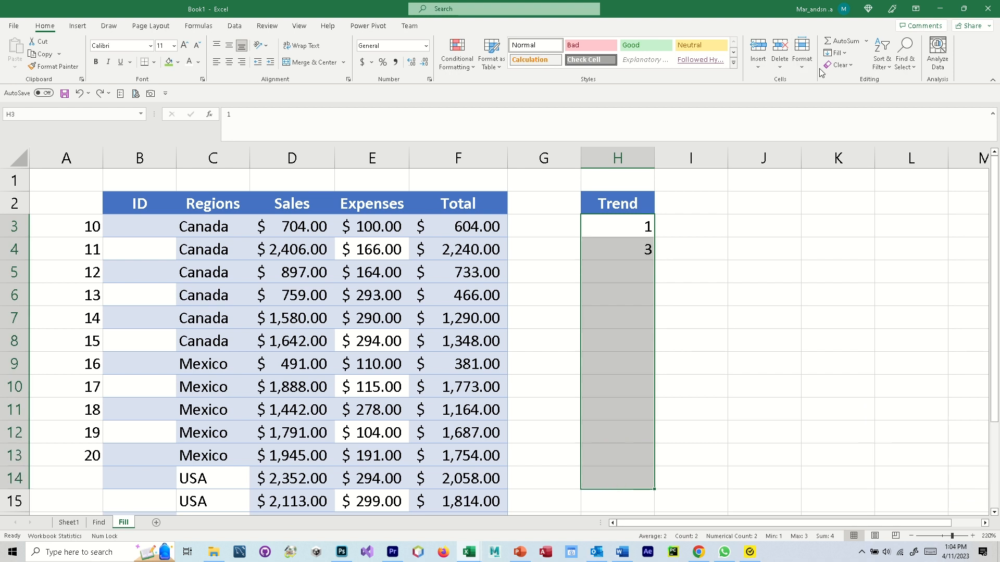
left_click(845, 53)
left_click(853, 140)
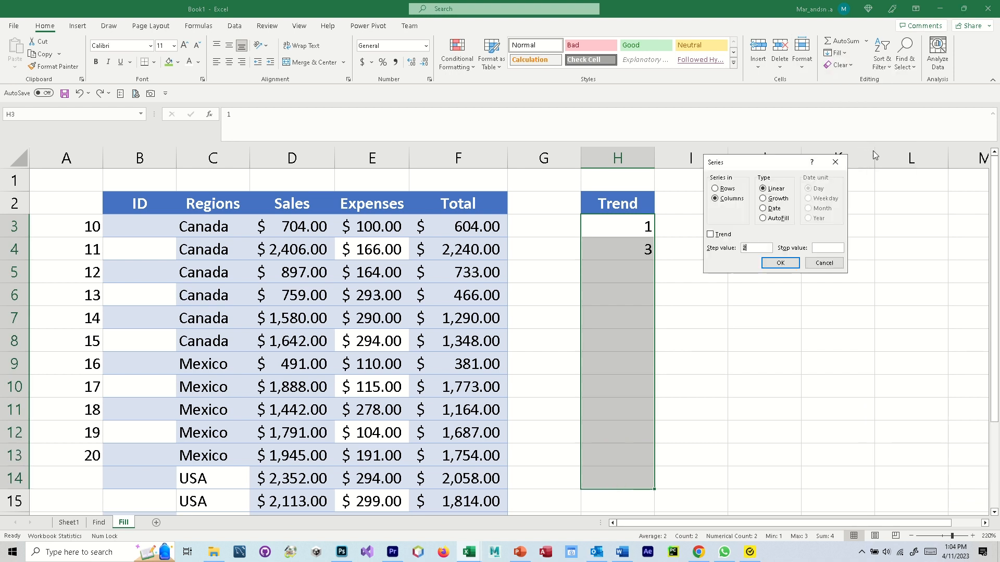
left_click(763, 199)
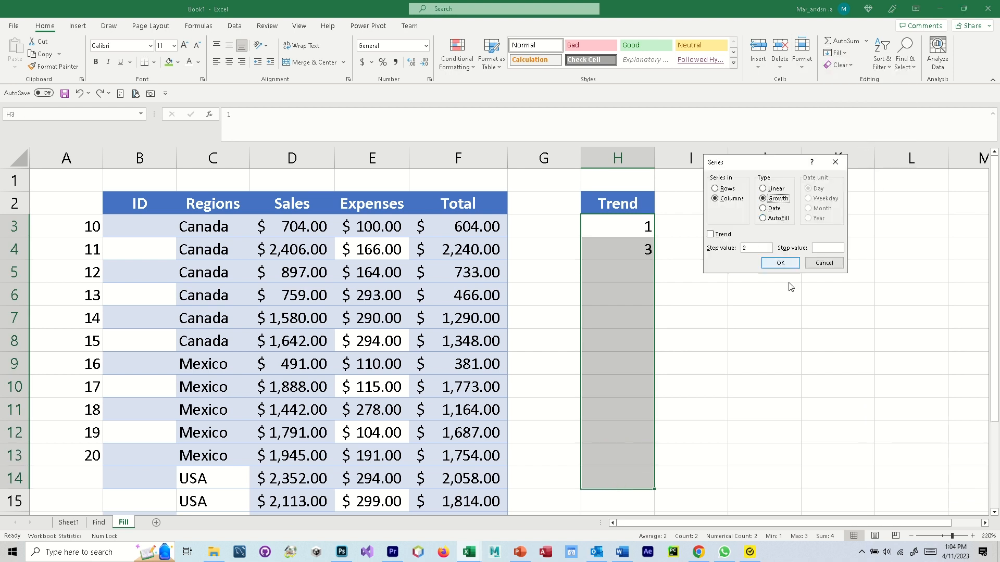
left_click(765, 263)
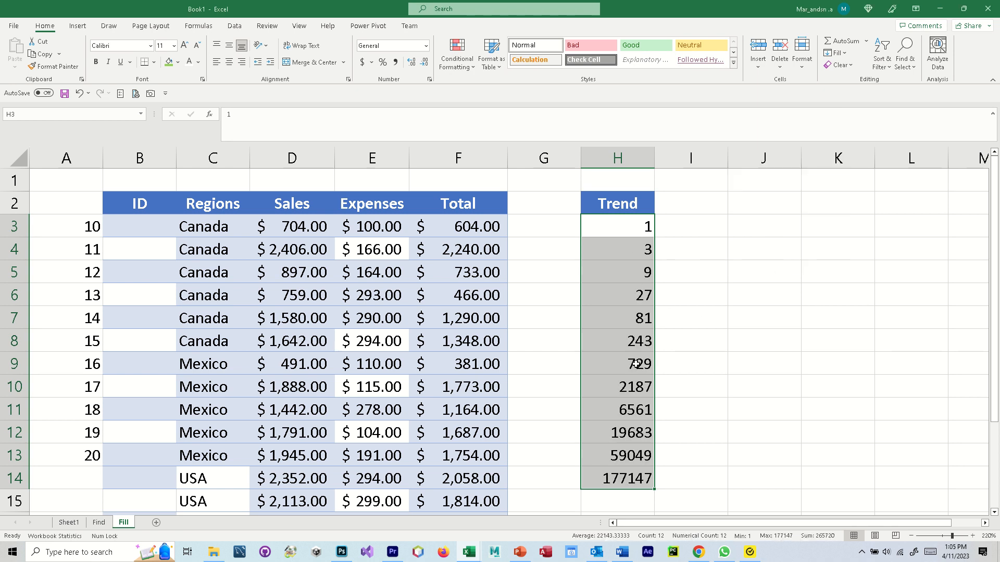
key("ctrl+z")
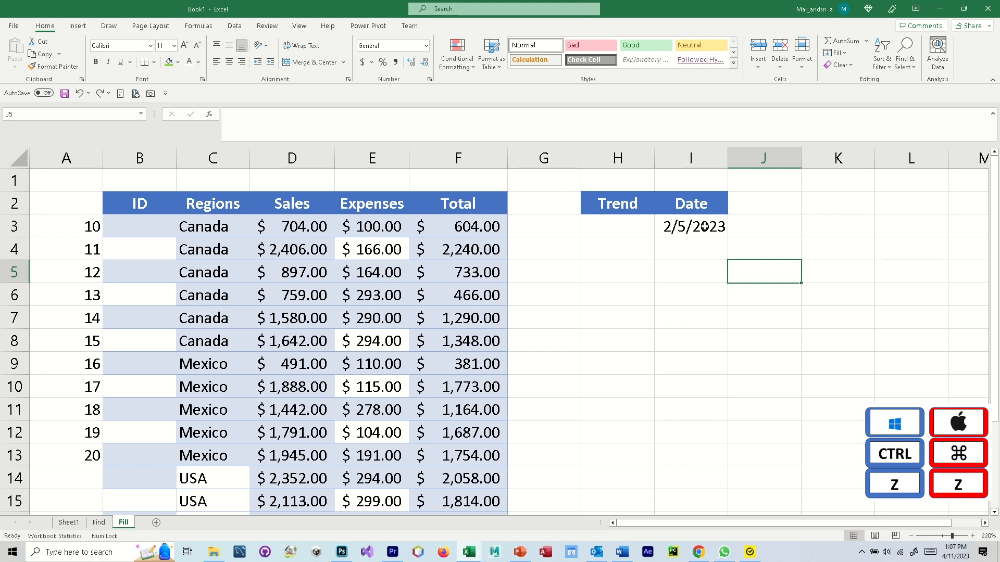
- Fill I3:I10 with daily dates 2/5/2023 to 2/12/2023, then undo a column I widening
left_click(703, 226)
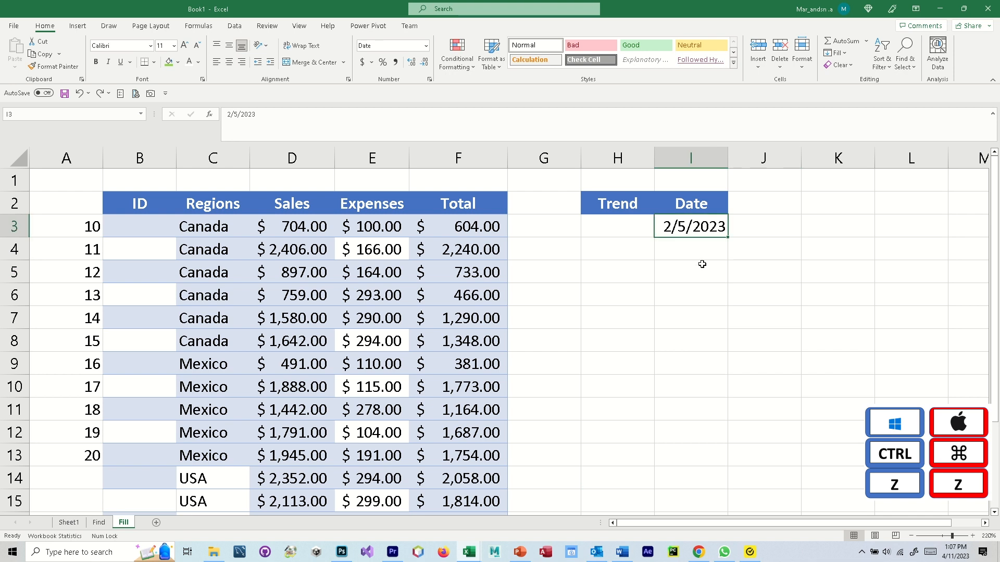
left_click_drag(695, 226, 672, 393)
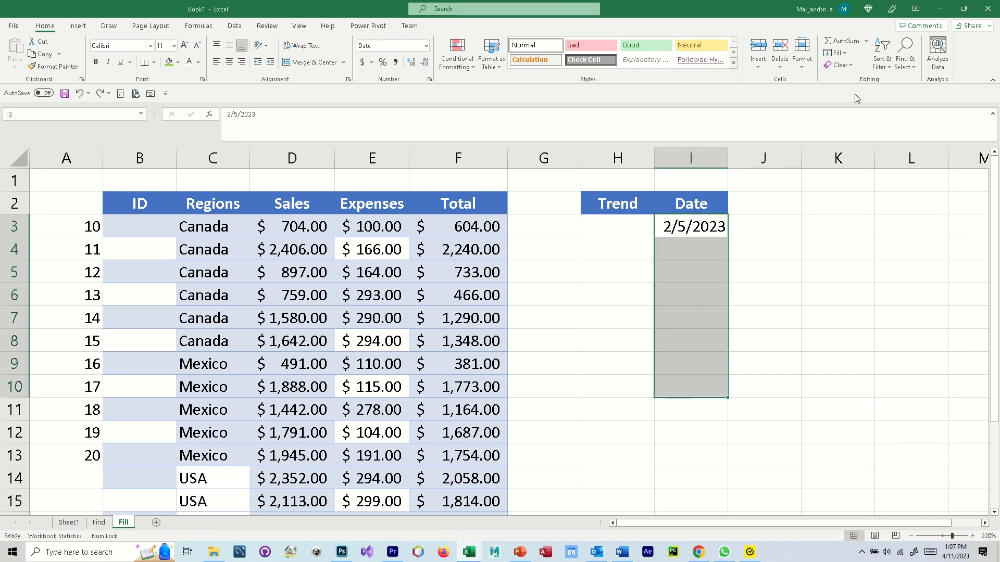
left_click(837, 53)
left_click(876, 142)
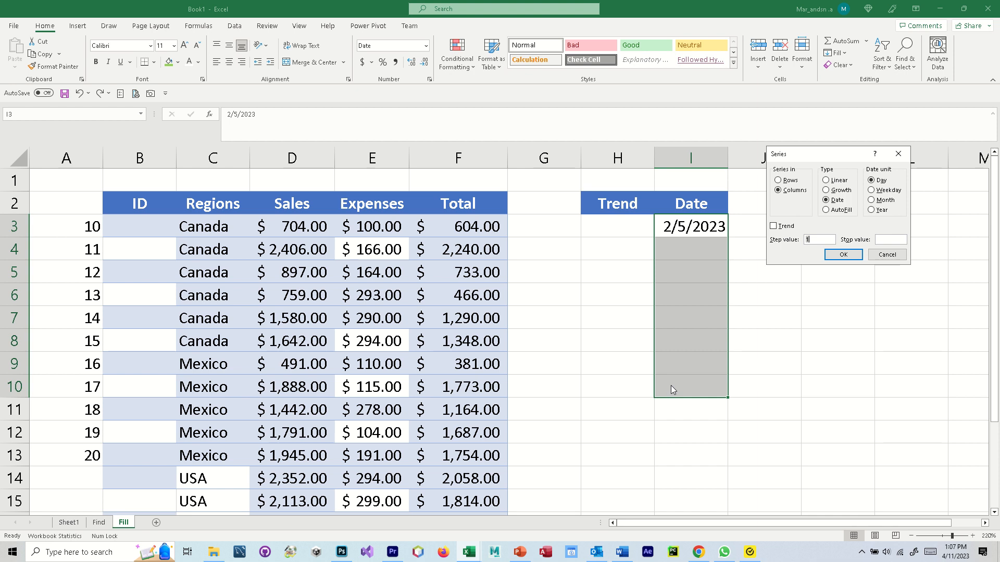
left_click(843, 255)
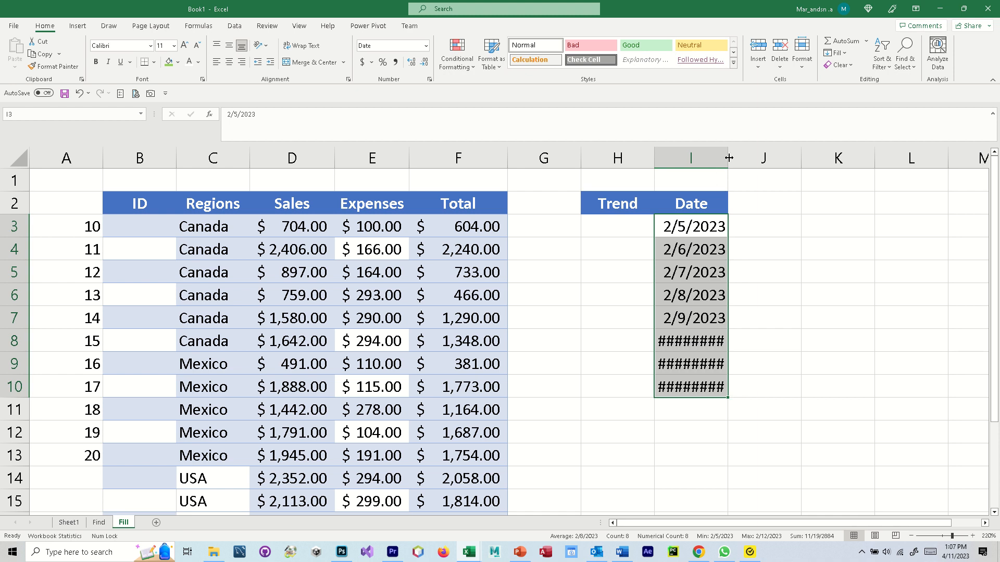
left_click_drag(727, 158, 746, 160)
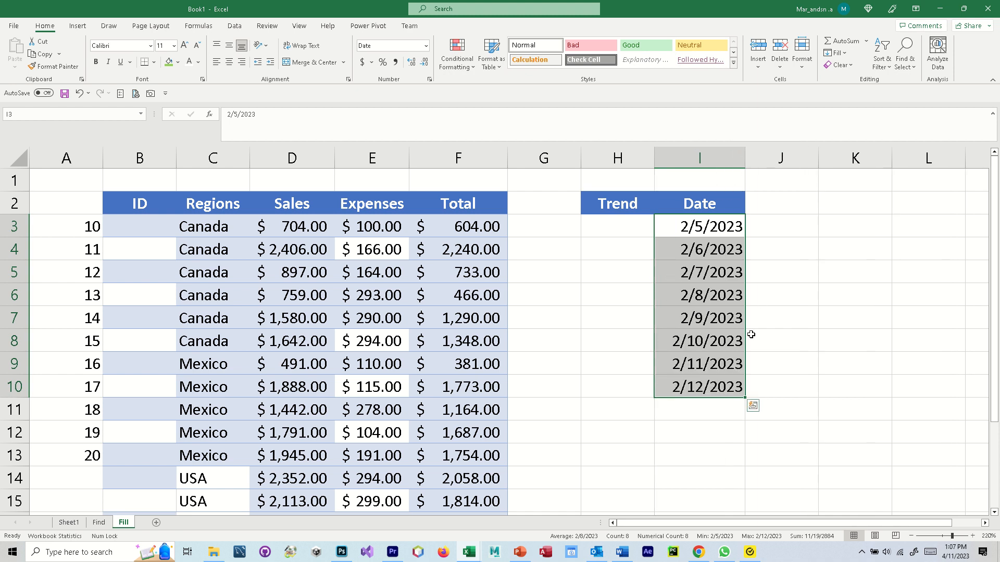
key("ctrl+z")
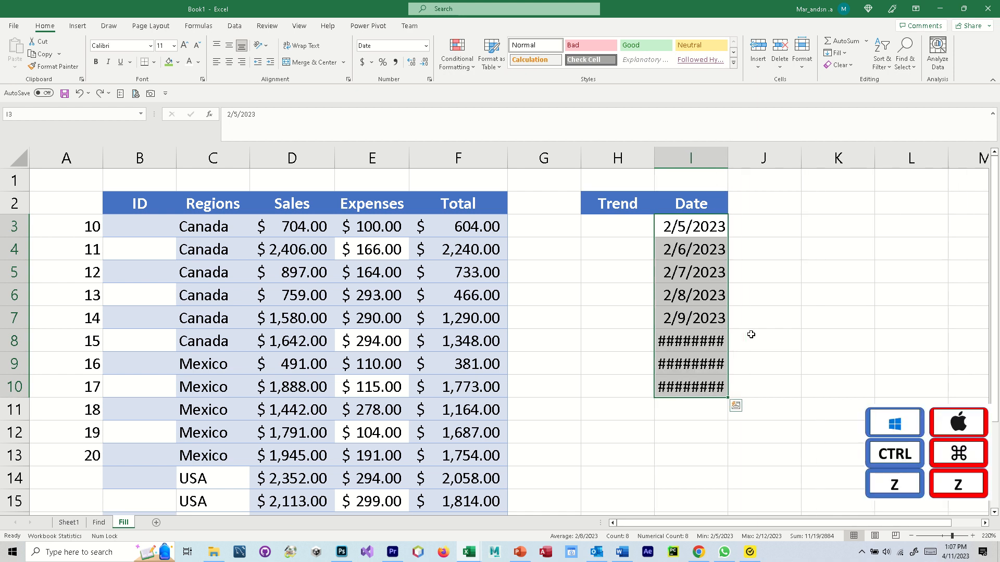
- Undo the daily date fill and refill I4:I10 as a yearly series from 2/5/2023 to 2030
key("ctrl+z")
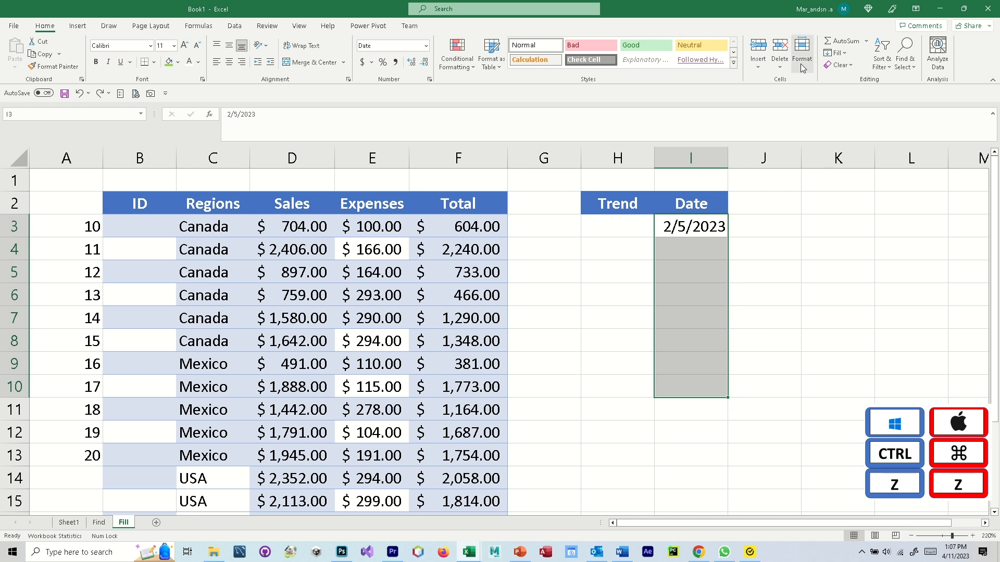
left_click(845, 56)
left_click(841, 140)
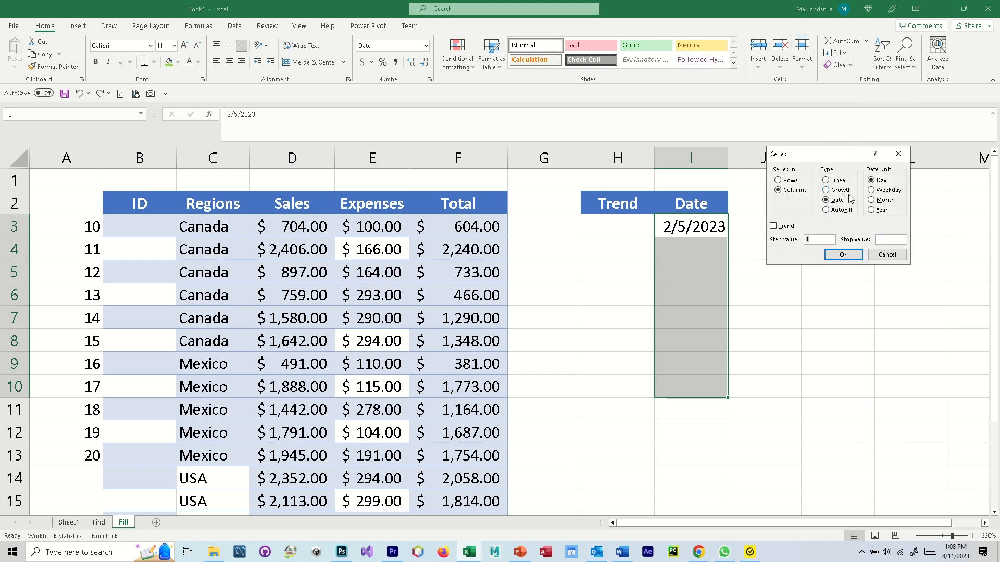
left_click(888, 210)
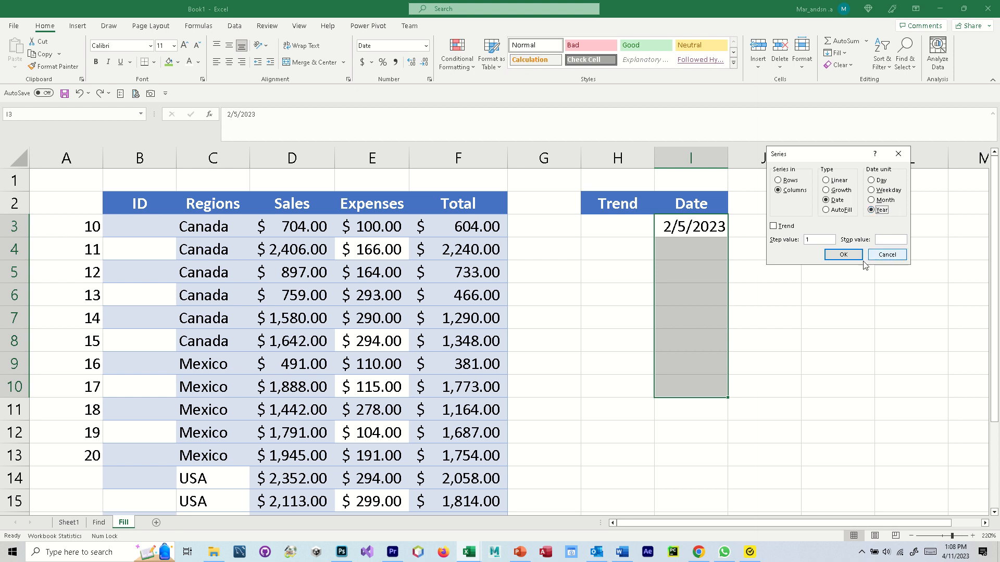
left_click(840, 255)
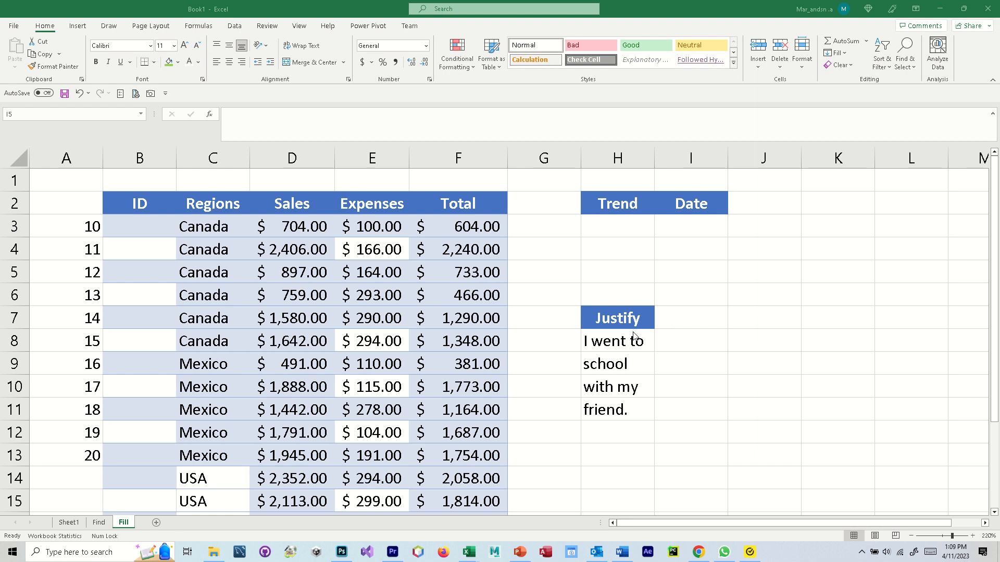
left_click(628, 354)
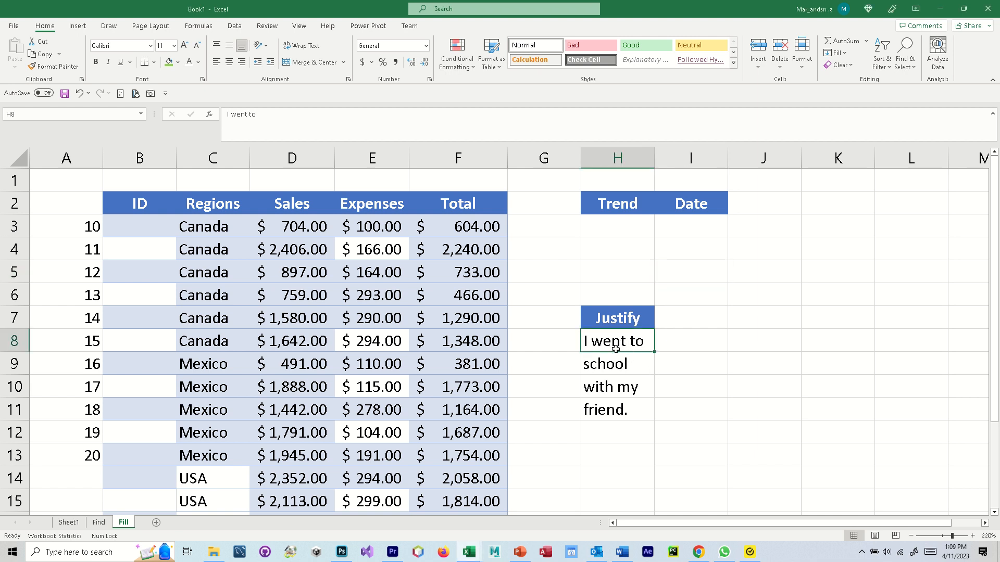
left_click(616, 372)
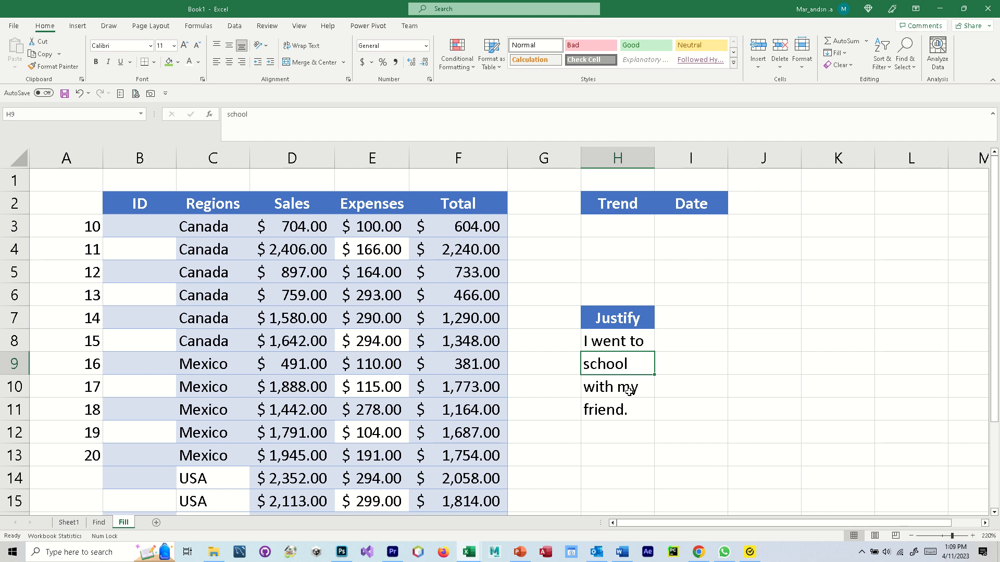
left_click(629, 391)
left_click(620, 412)
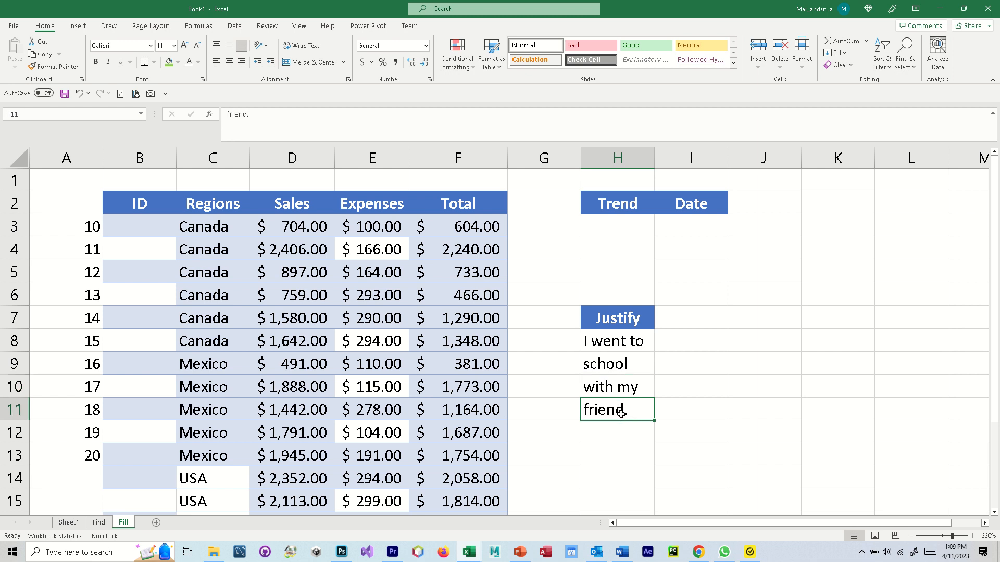
left_click(621, 341)
left_click_drag(620, 341, 622, 415)
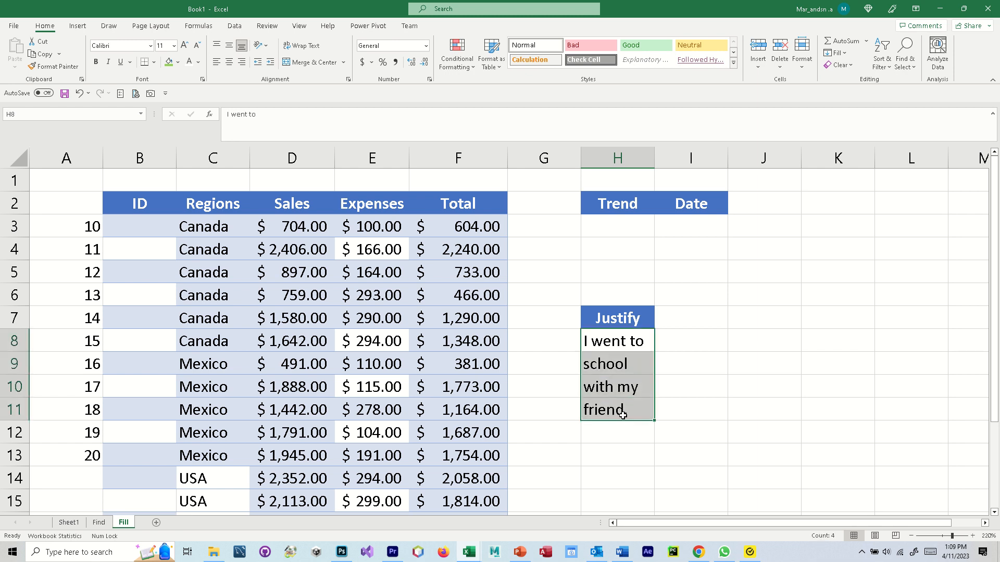
left_click(605, 346)
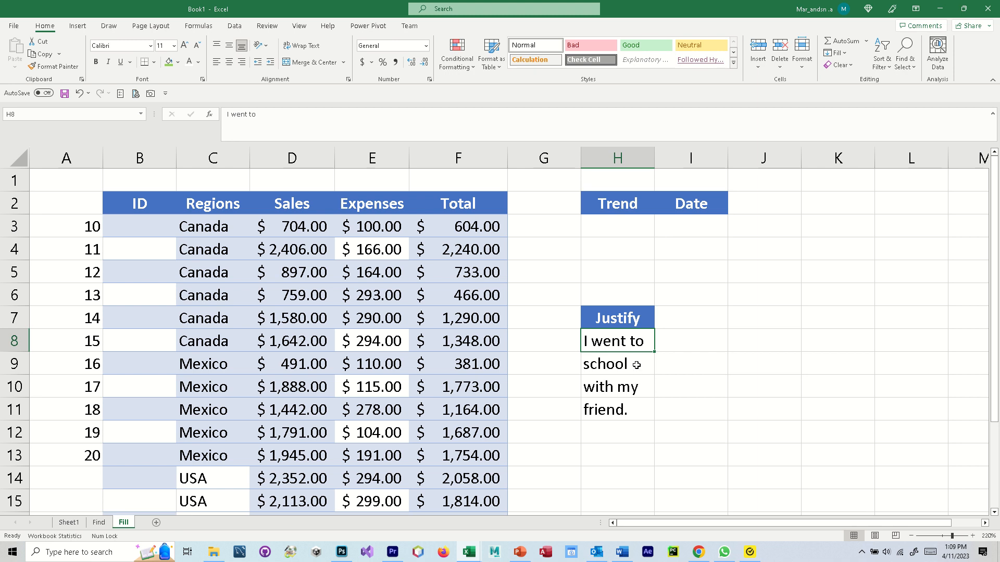
left_click_drag(621, 341, 619, 407)
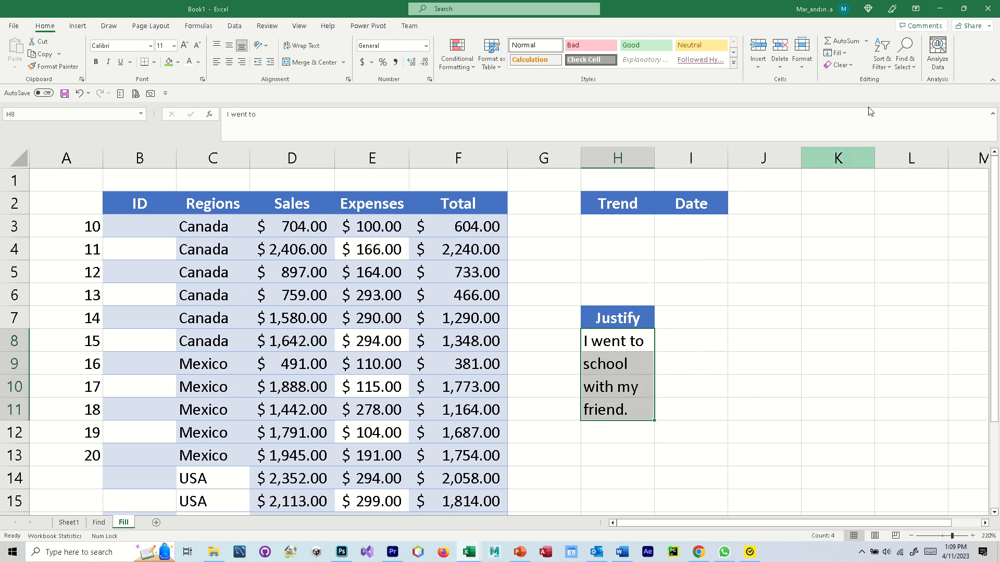
left_click(844, 55)
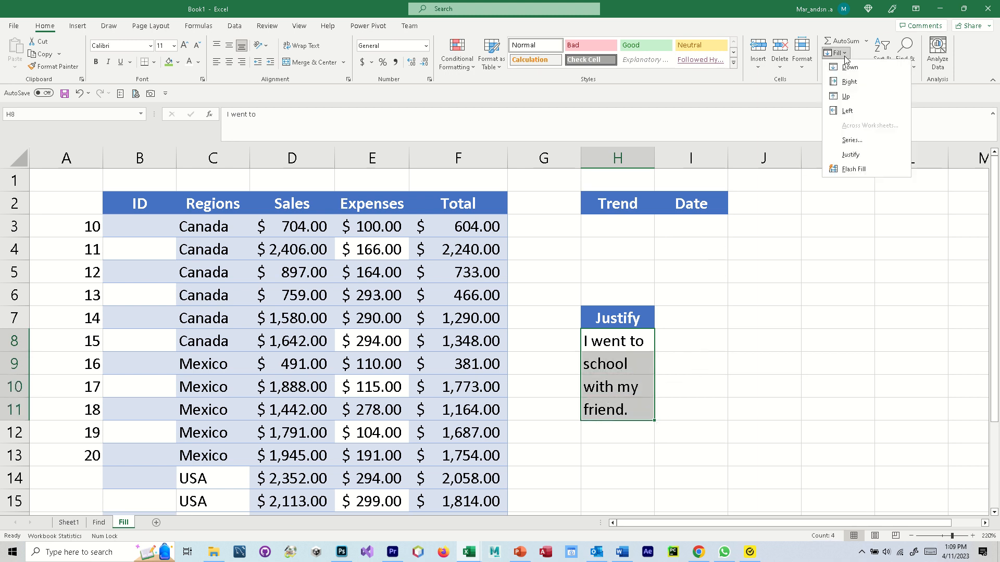
left_click(850, 155)
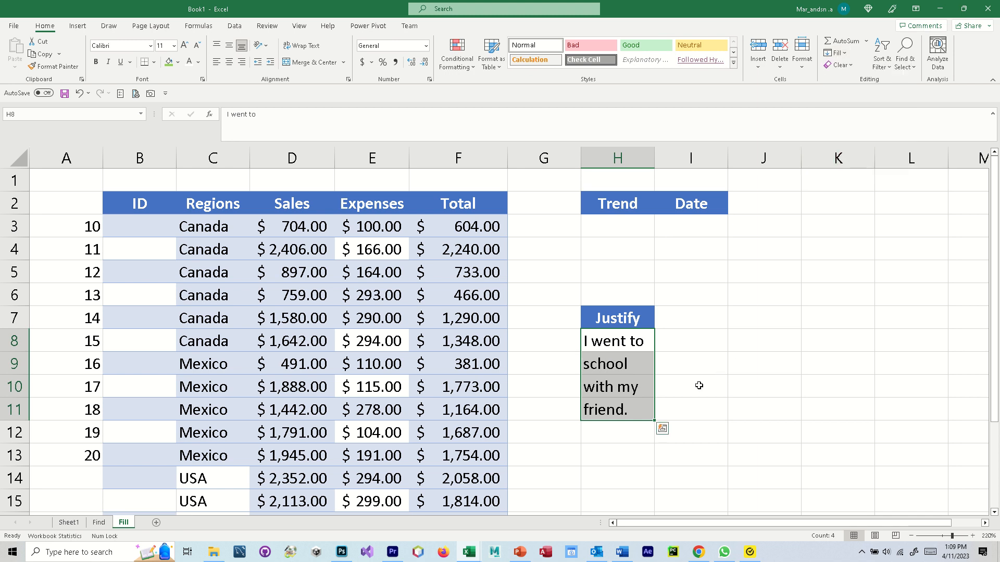
left_click(670, 367)
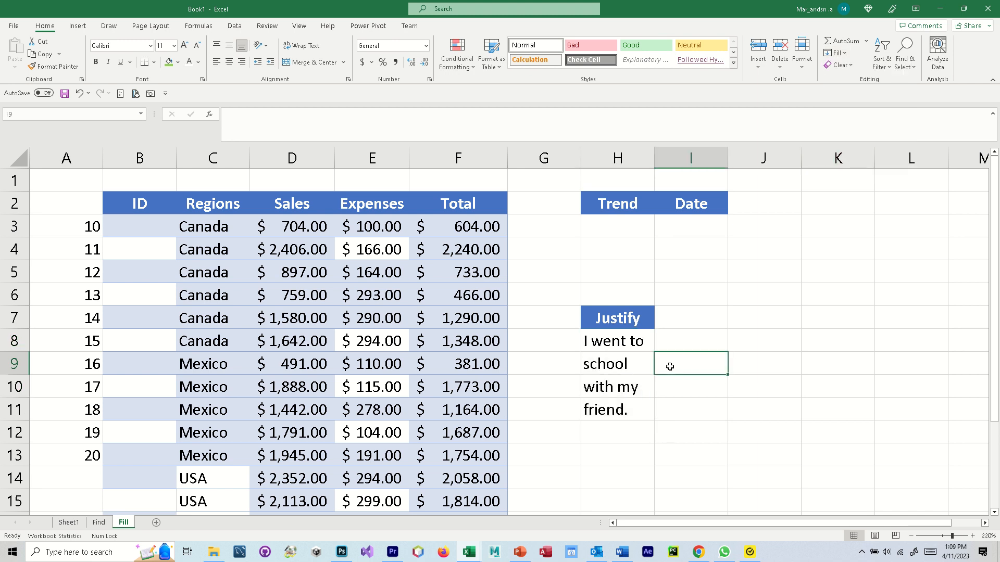
left_click(631, 364)
left_click(631, 386)
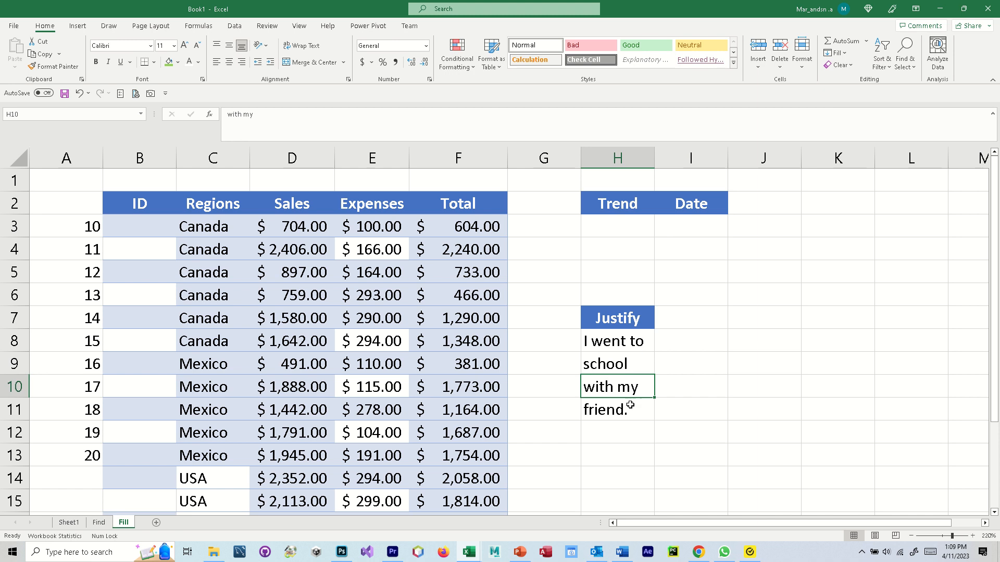
left_click(630, 406)
left_click(635, 345)
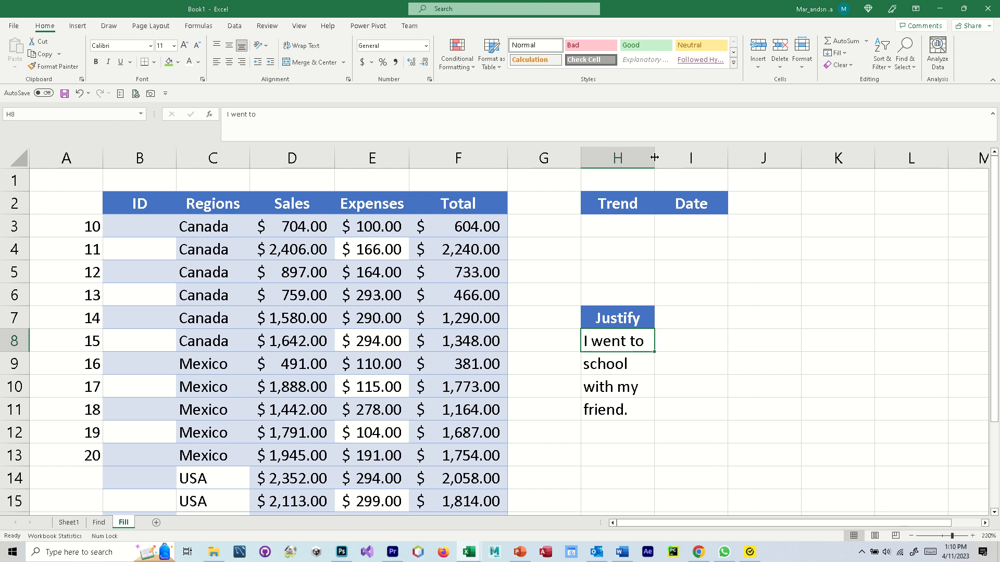
- Widen column H to about 38 characters and justify H8:H11 into one sentence in H8
left_click_drag(654, 157, 909, 172)
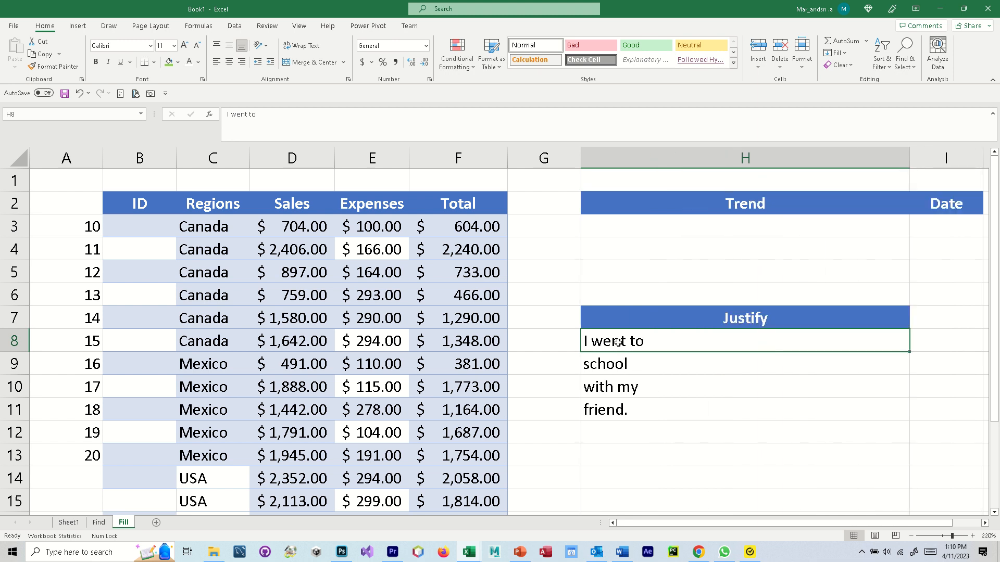
left_click_drag(617, 342, 624, 405)
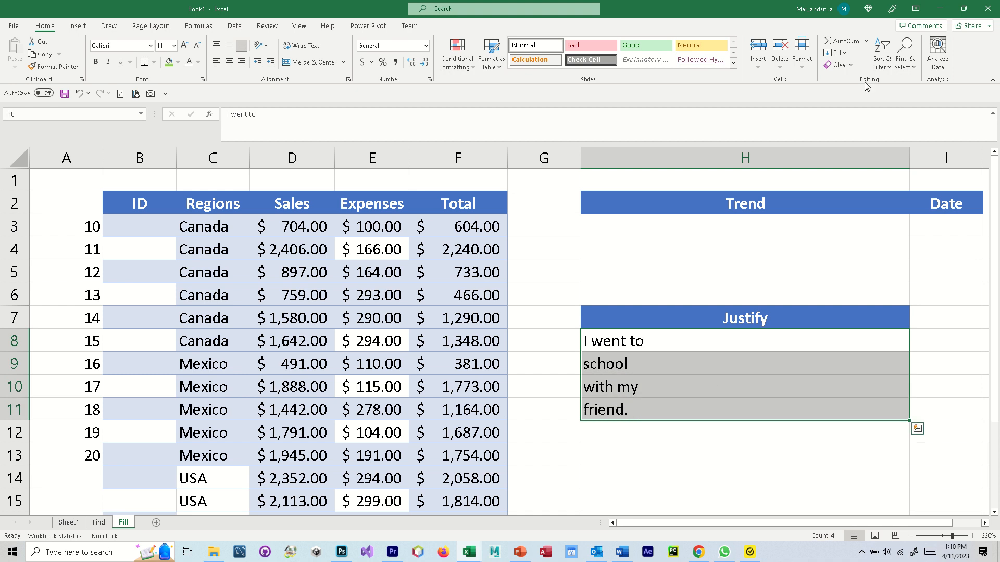
left_click(836, 52)
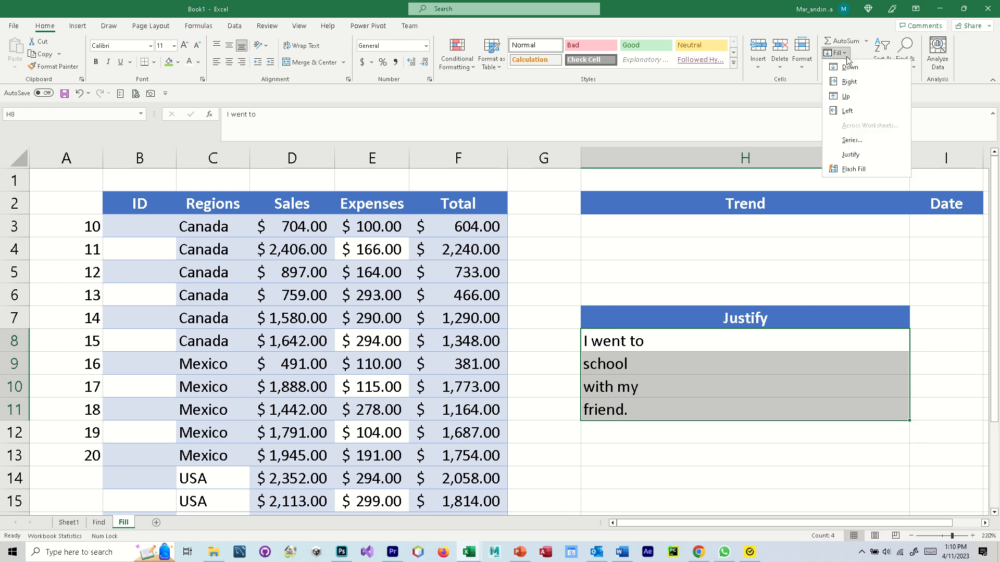
left_click(855, 159)
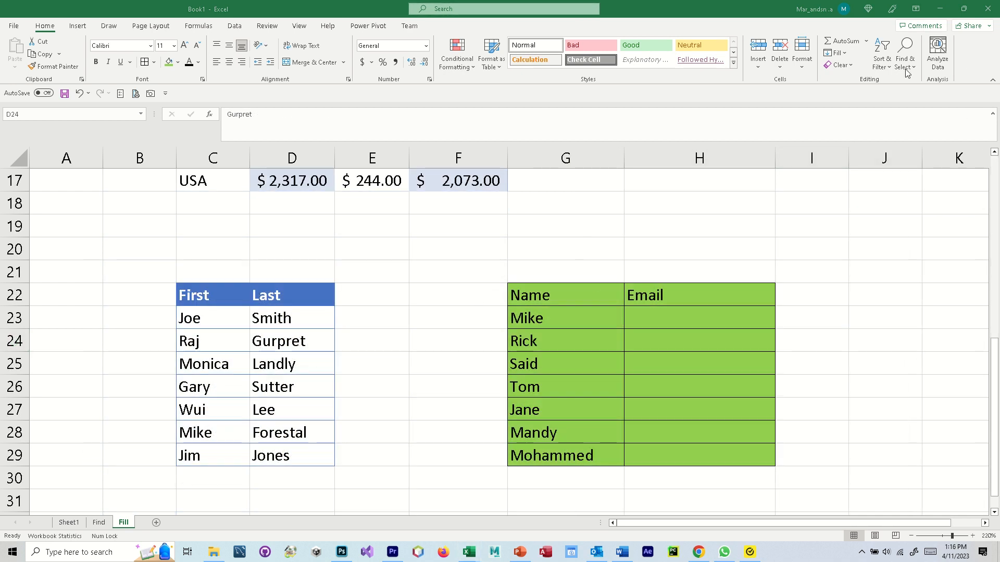
left_click(844, 53)
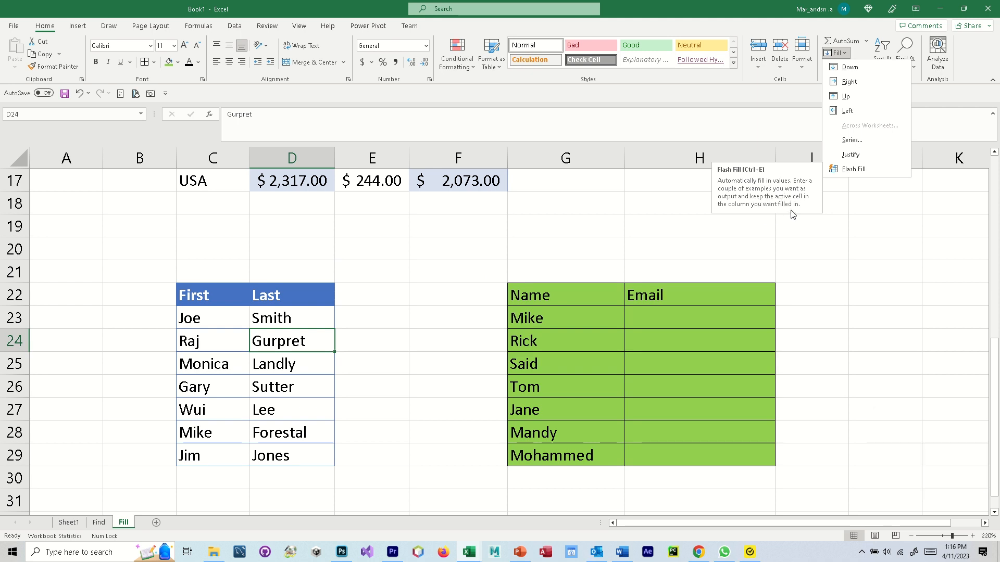
left_click(357, 327)
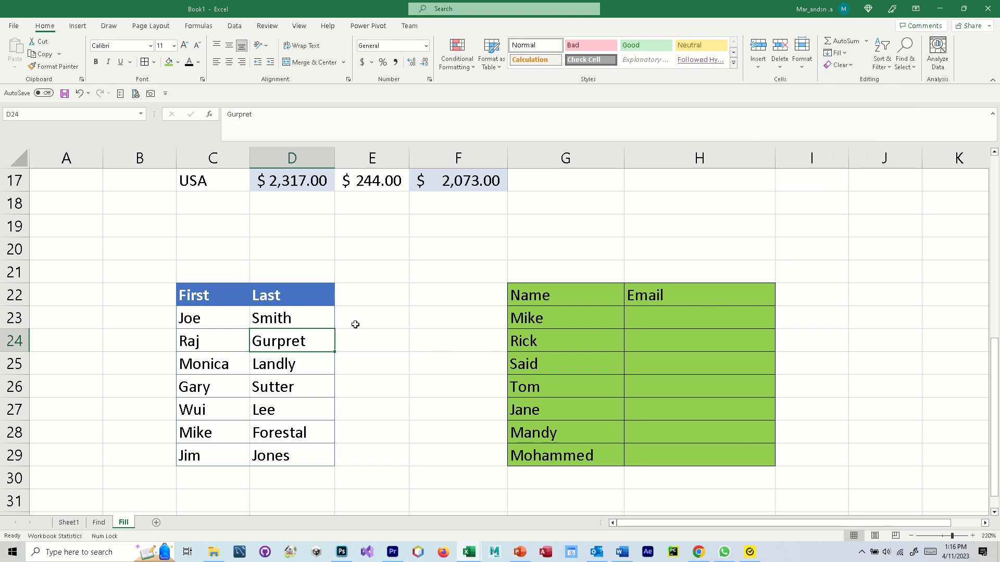
left_click(354, 321)
left_click(284, 321)
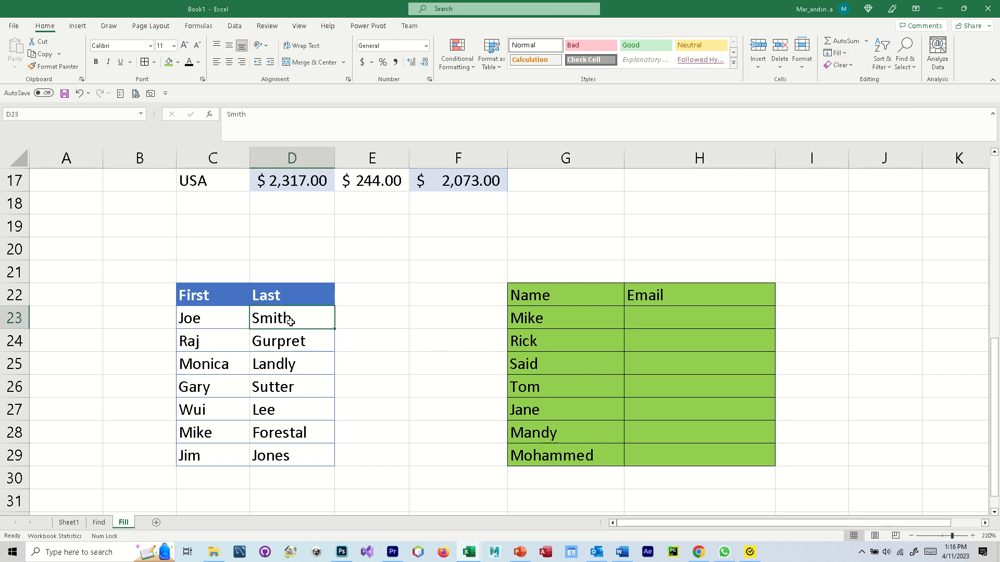
left_click(373, 326)
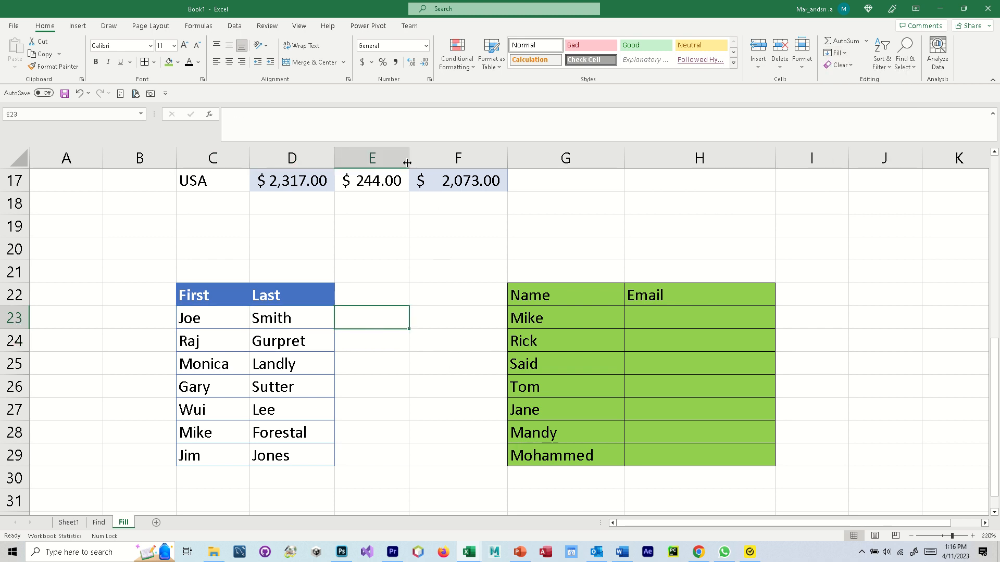
- Widen column E and enter the first person's full name in E23 as an example
left_click_drag(409, 160, 501, 159)
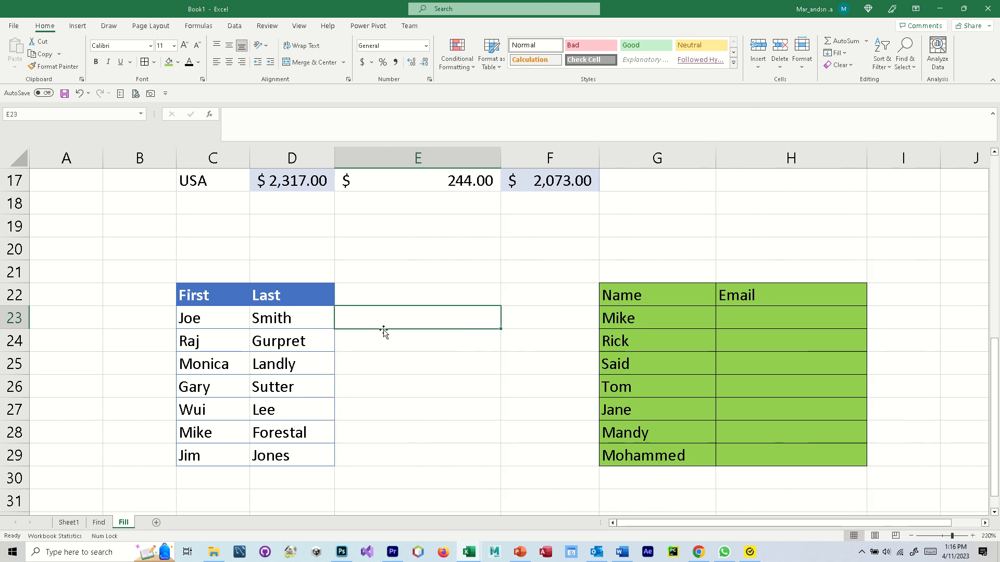
double_click(355, 320)
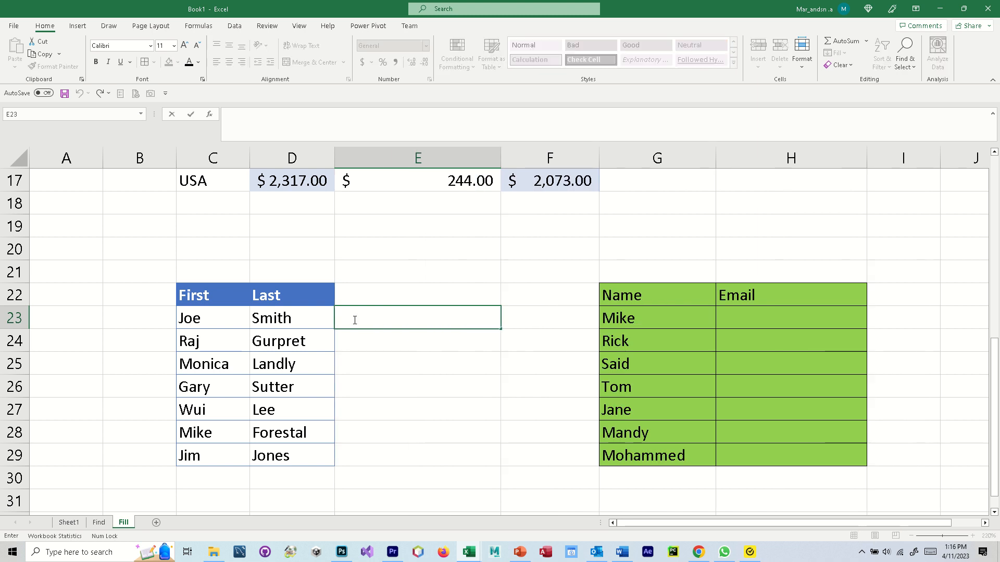
key("F2")
left_click(411, 371)
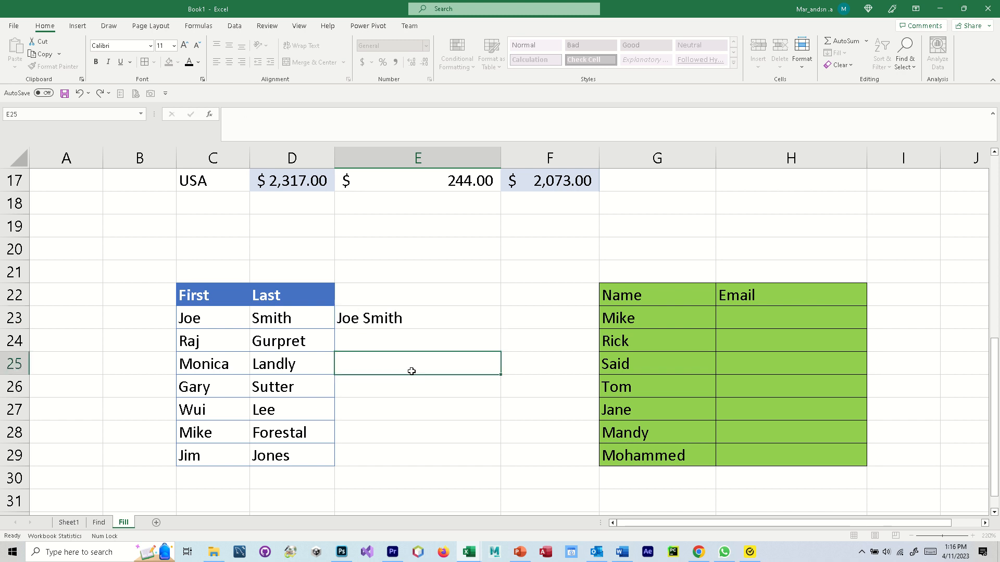
- Flash Fill full names down E23:E29 with Ctrl+E
left_click(428, 318)
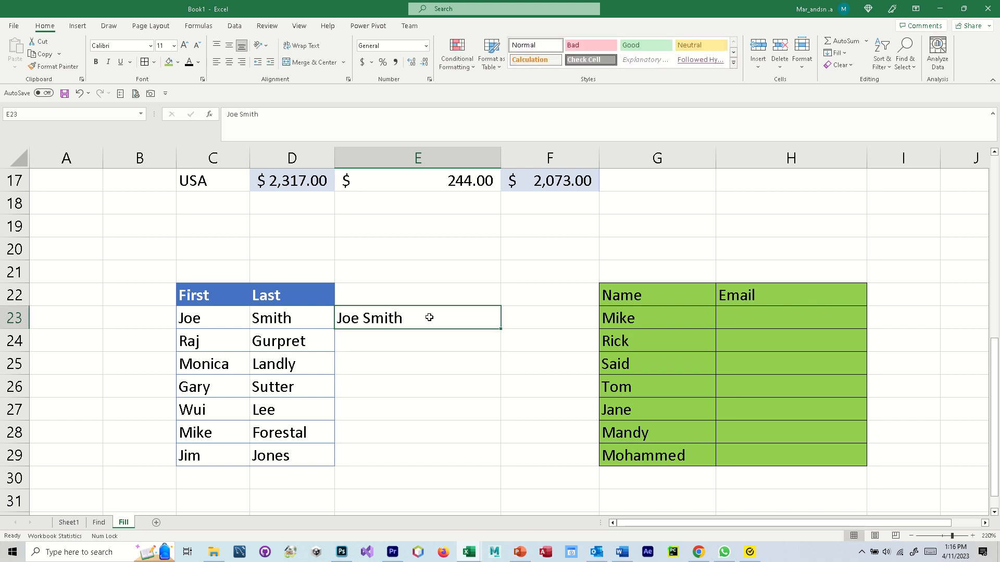
left_click_drag(431, 318, 397, 456)
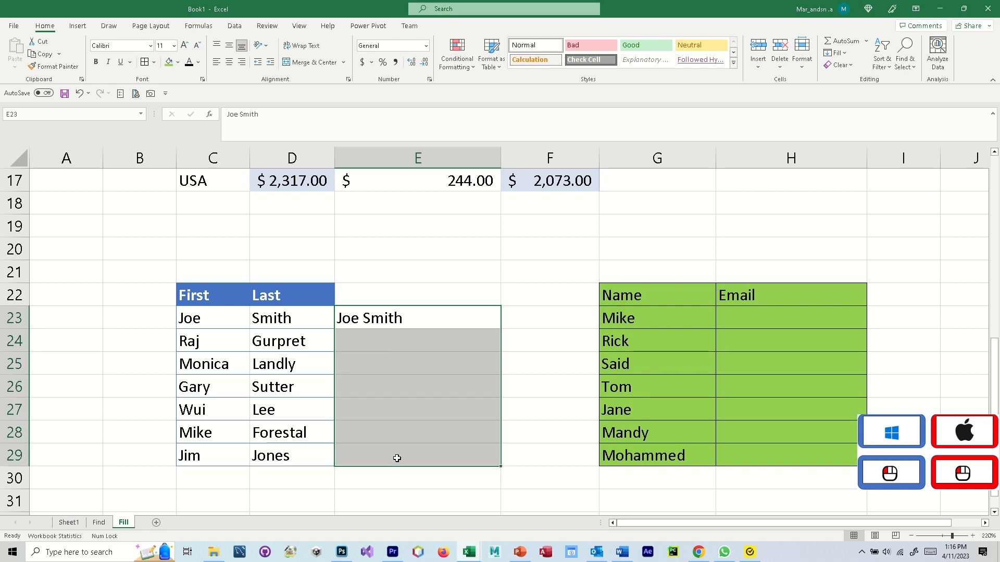
key("ctrl+e")
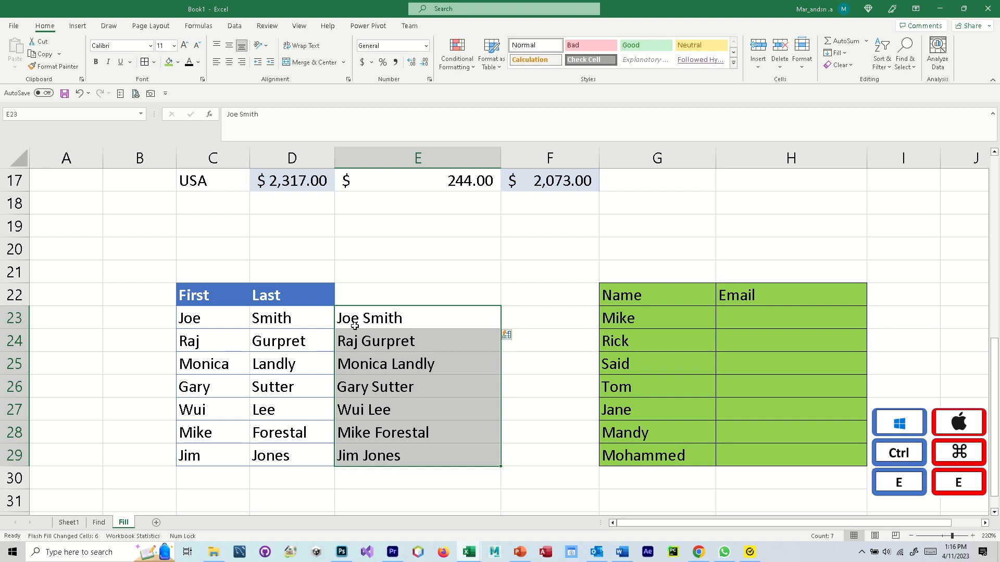
- Check the flash-filled full names in E24:E29 against the First and Last columns
left_click(351, 320)
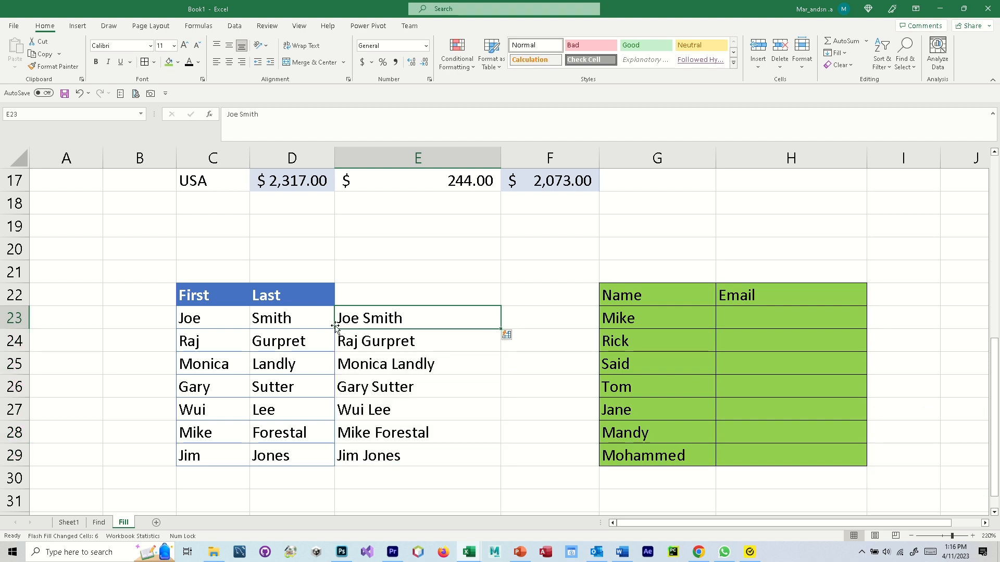
left_click(371, 342)
left_click(366, 369)
left_click(367, 390)
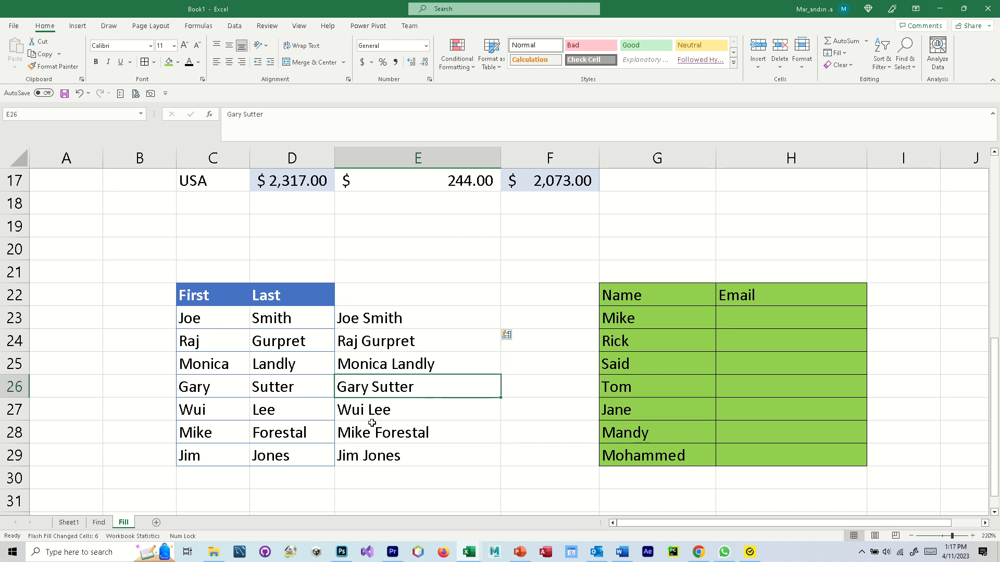
left_click(374, 415)
left_click(373, 457)
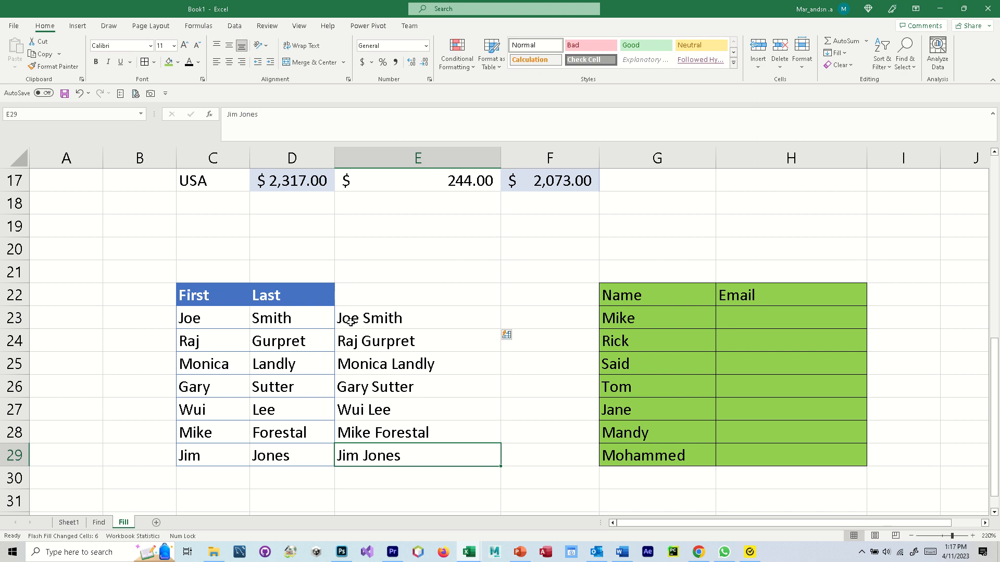
left_click_drag(393, 323, 384, 455)
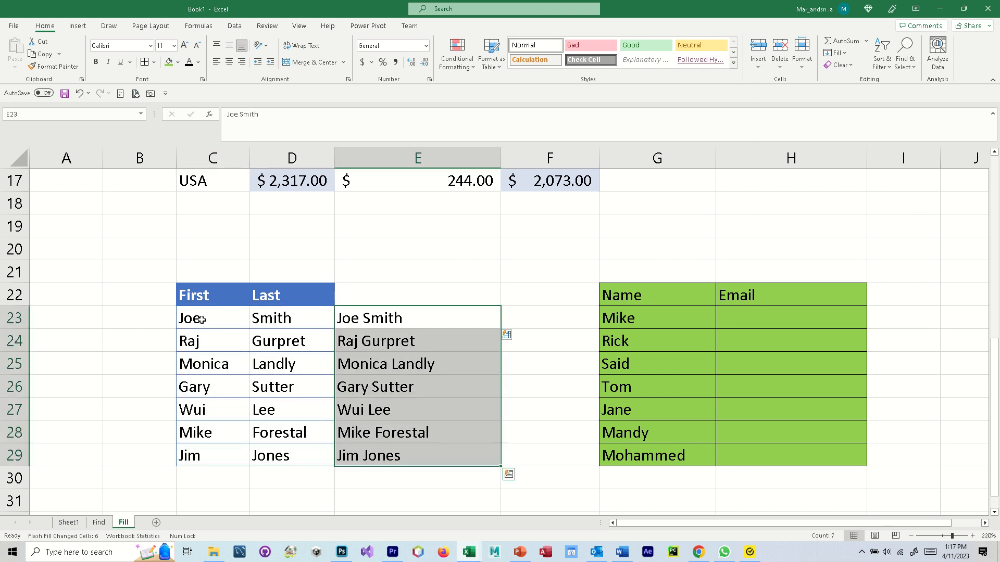
left_click_drag(202, 320, 267, 457)
left_click(399, 436)
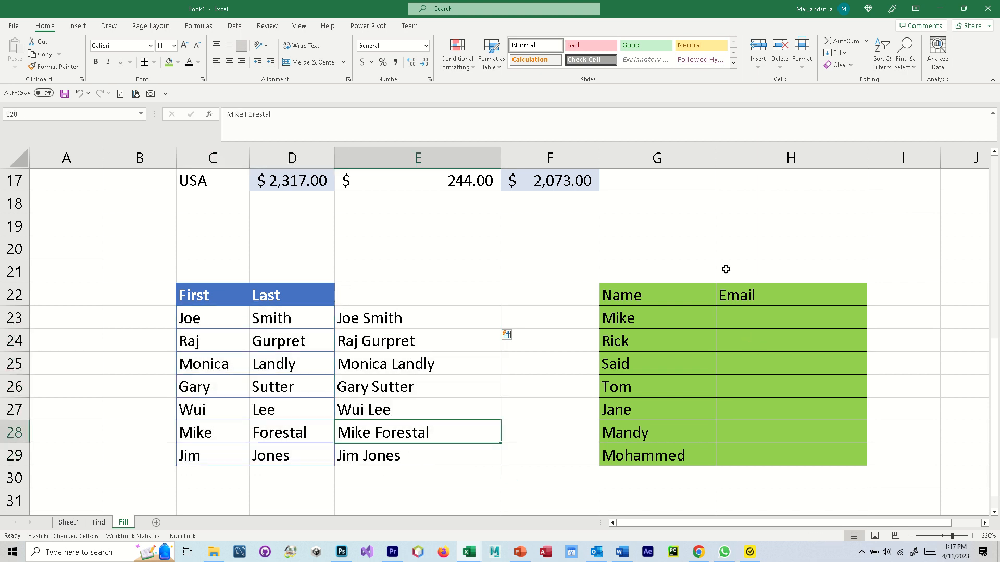
left_click(732, 319)
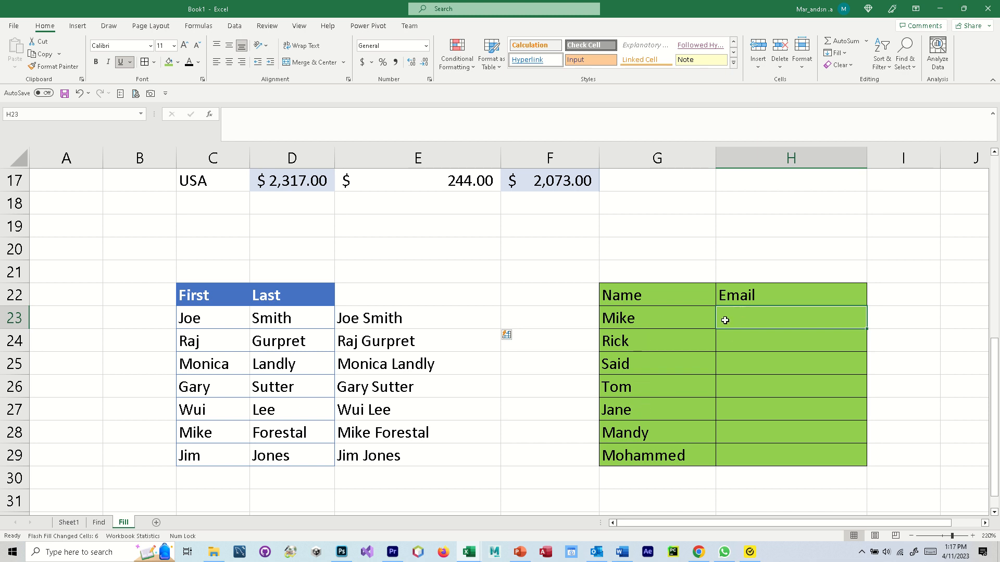
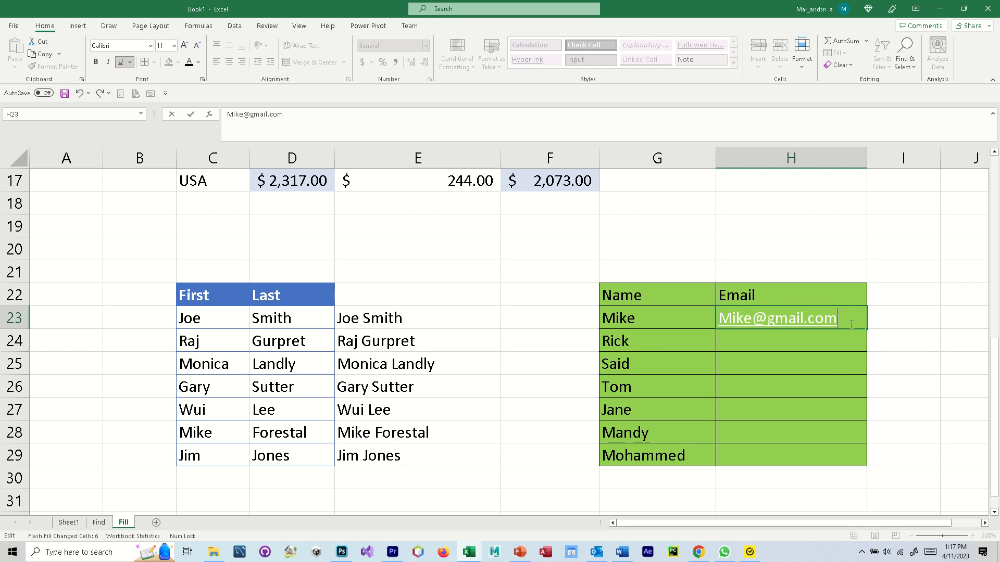
- Enter the first person's gmail.com address in H23, then Flash Fill H23:H29 from Home > Fill
left_click(871, 339)
left_click(854, 318)
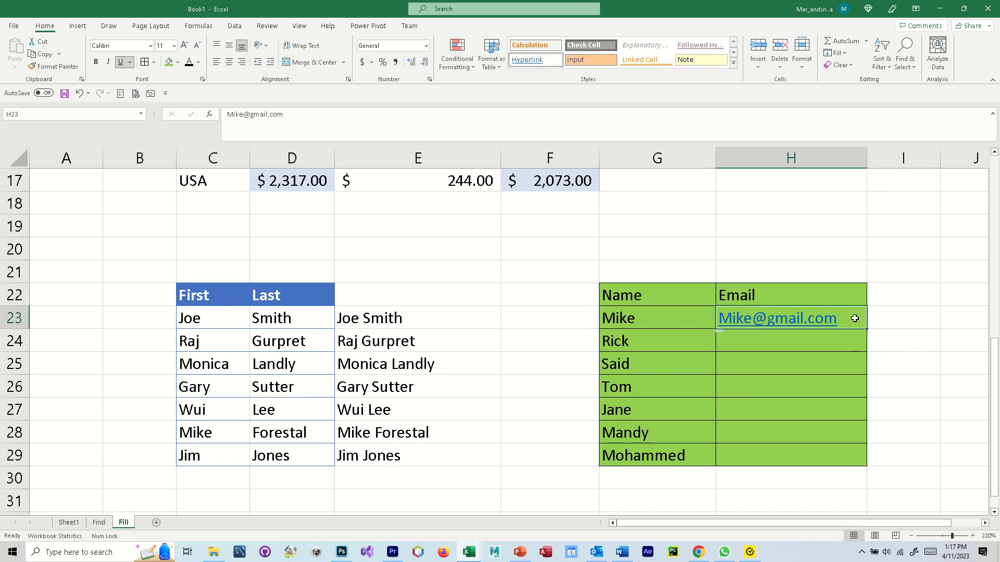
left_click_drag(855, 318, 846, 454)
left_click(836, 52)
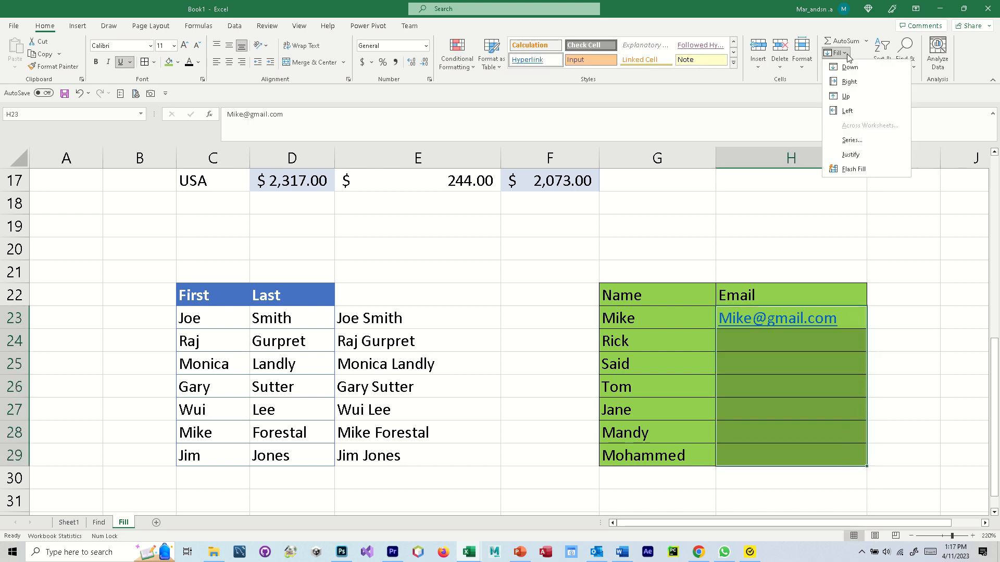
left_click(868, 169)
left_click(881, 382)
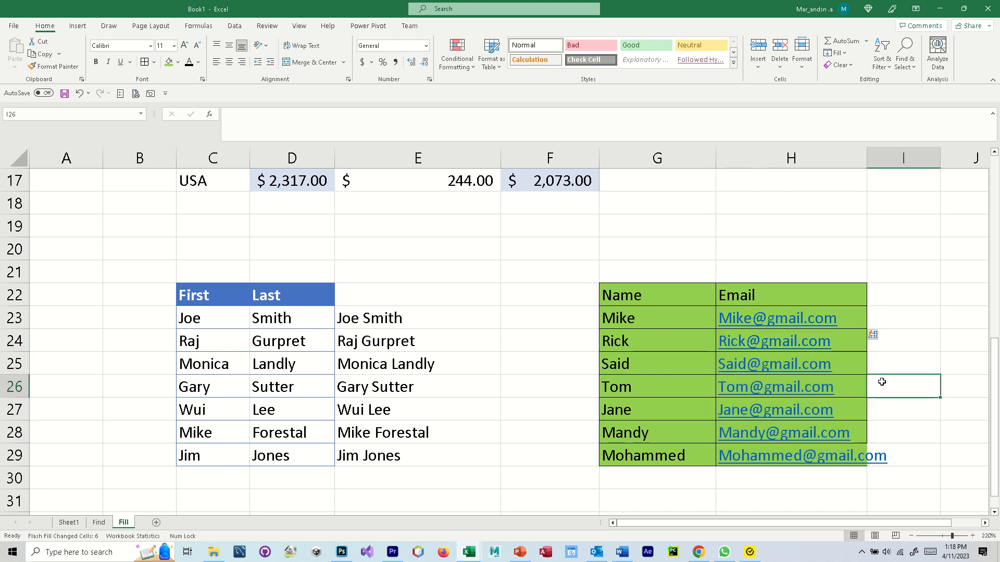